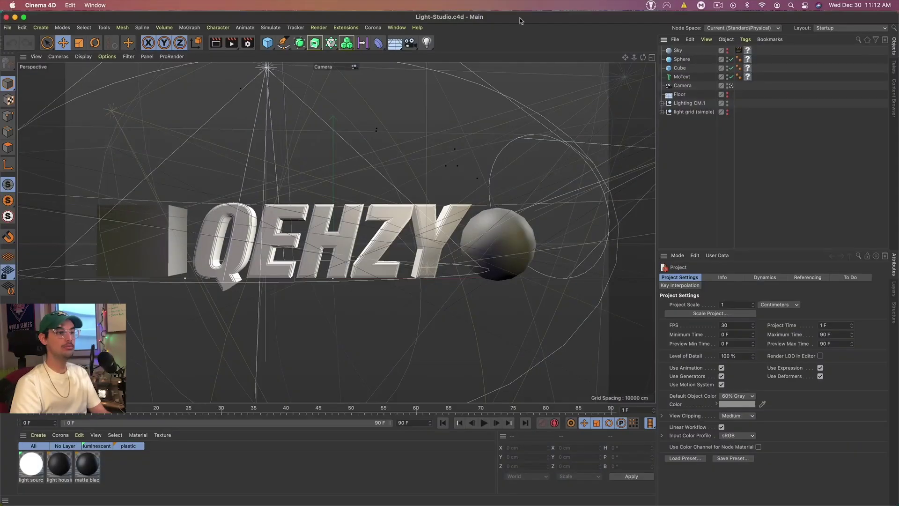
- Delete the Sphere, Cube and MoText objects from the light studio scene
left_click(681, 59)
left_click(682, 77, "shift")
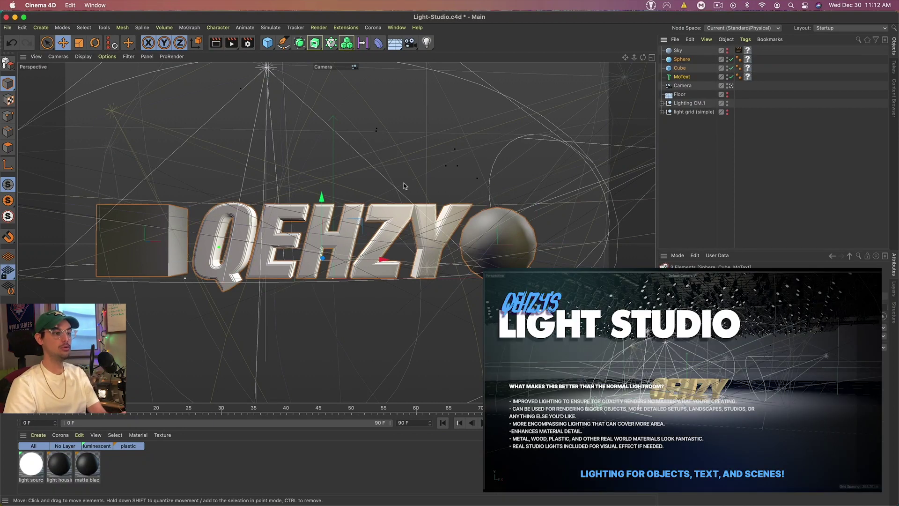
key("BackSpace")
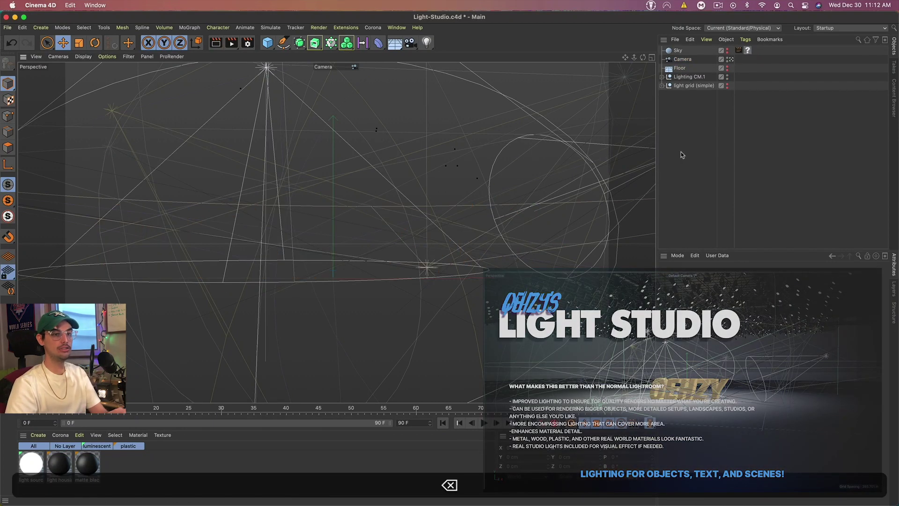
- Load the cyan, purple and yellow reflective materials from the Solid colors folder of the Mega Materials Pack into the scene
left_click(895, 103)
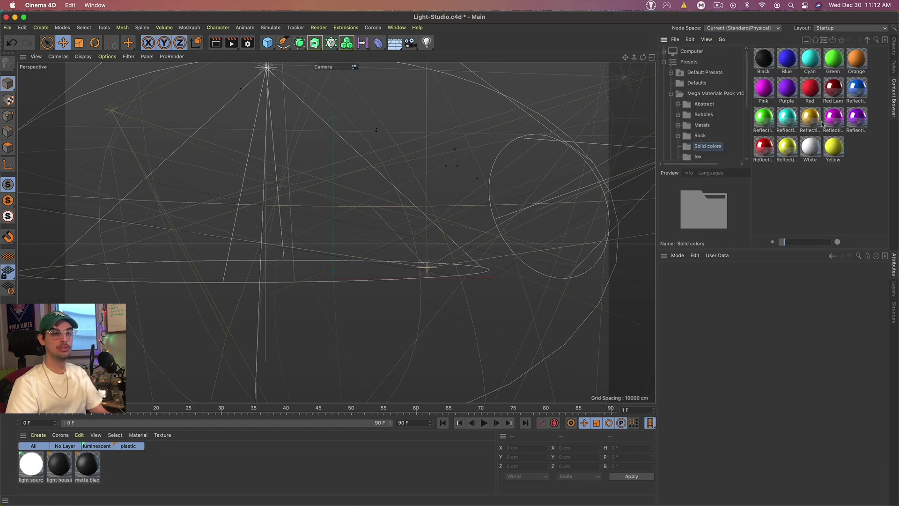
double_click(788, 119)
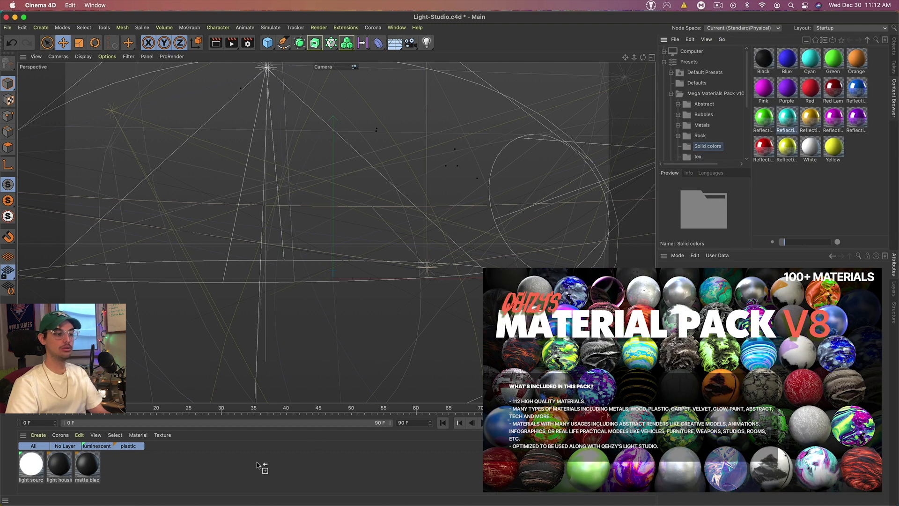
left_click_drag(836, 119, 166, 461)
left_click_drag(793, 150, 178, 464)
- Add the Clean Metal Silver 6 material from the material pack's Metals folder to the scene
left_click(868, 41)
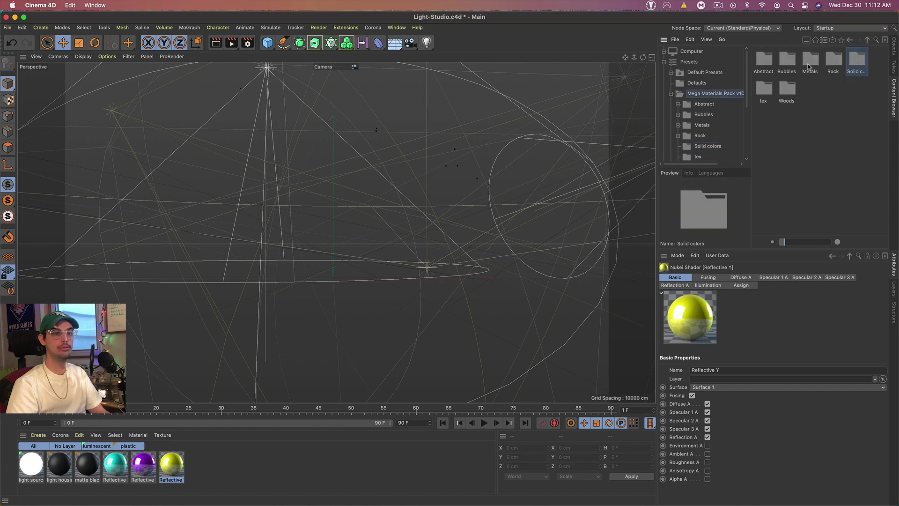
double_click(810, 59)
left_click_drag(810, 60, 234, 469)
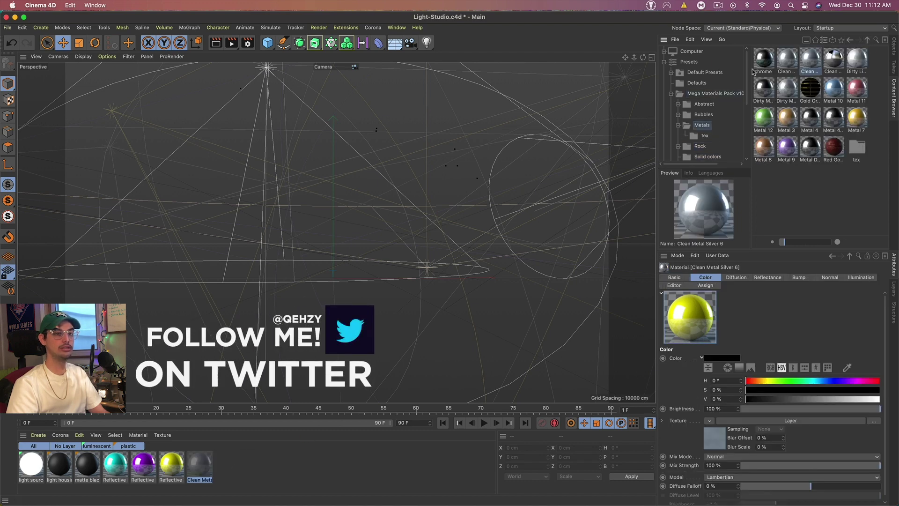
- Paste the copied skull model into the scene and raise it slightly along the Y axis
left_click(894, 46)
key("super+v")
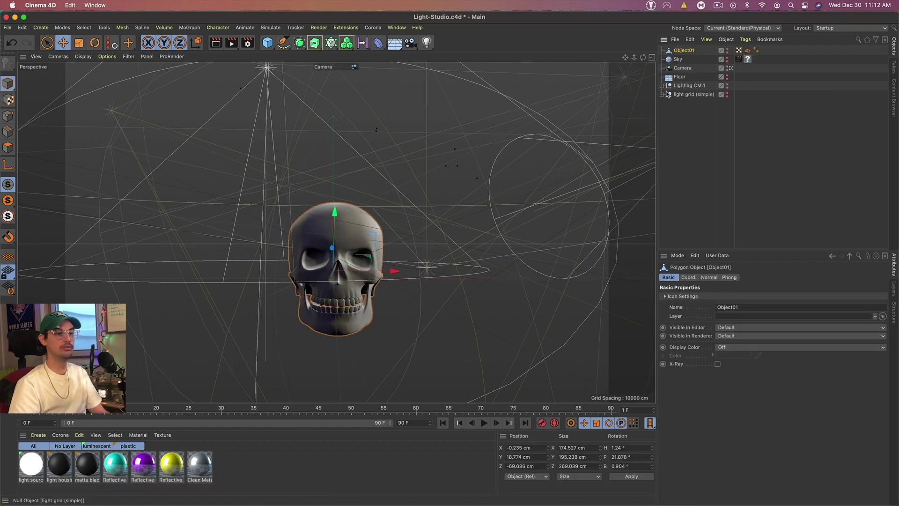
left_click_drag(340, 235, 339, 200)
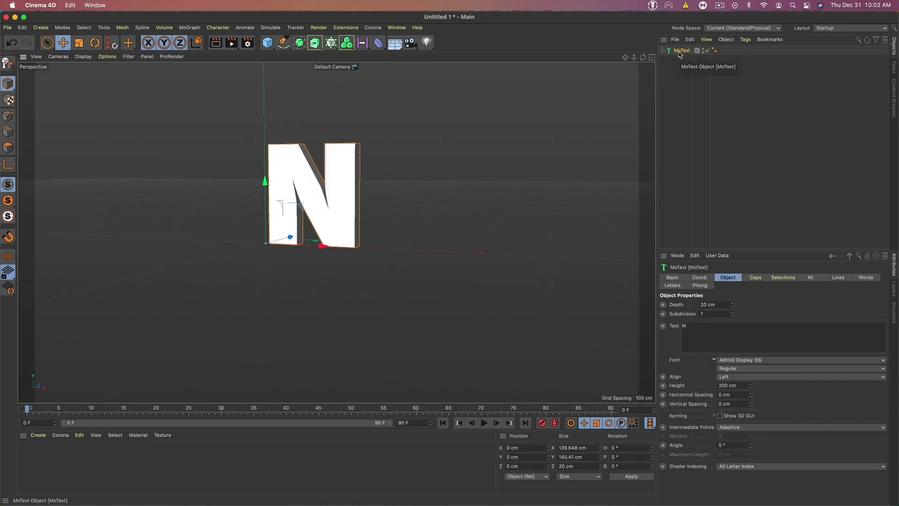
- Convert the letter N MoText with Current State to Object and move the nested N polygon object to the top of the hierarchy
right_click(680, 51)
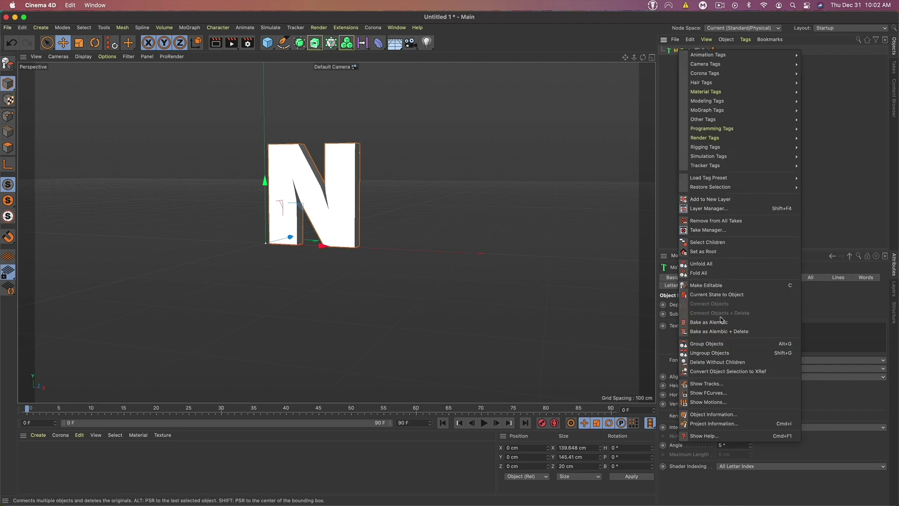
left_click(714, 294)
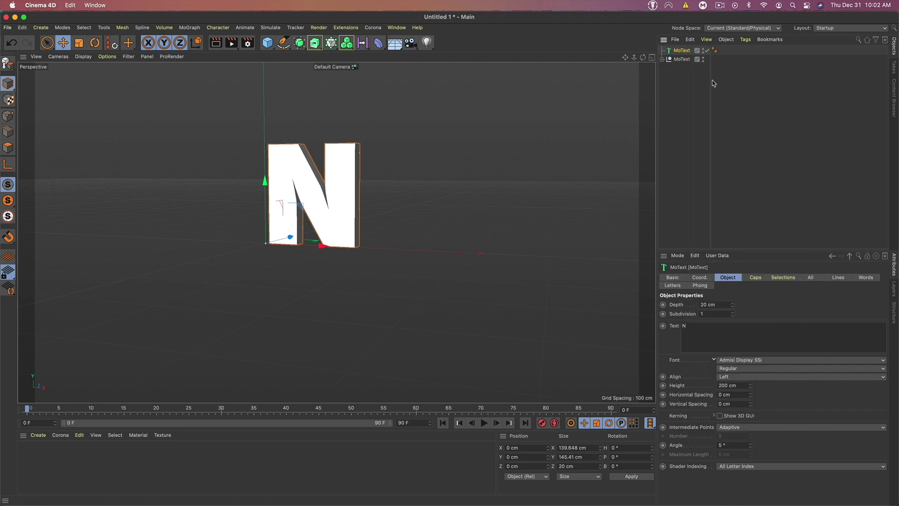
left_click(662, 59)
left_click(666, 68)
left_click(671, 77)
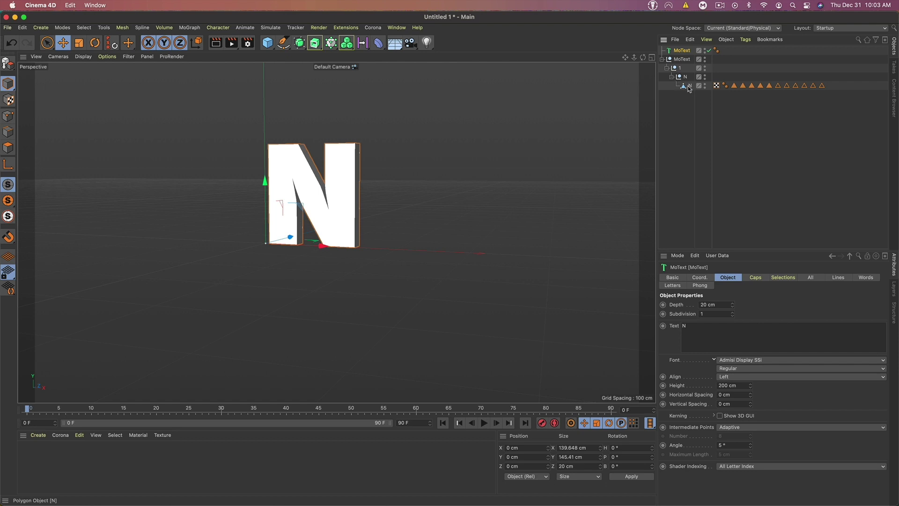
left_click_drag(689, 86, 692, 49)
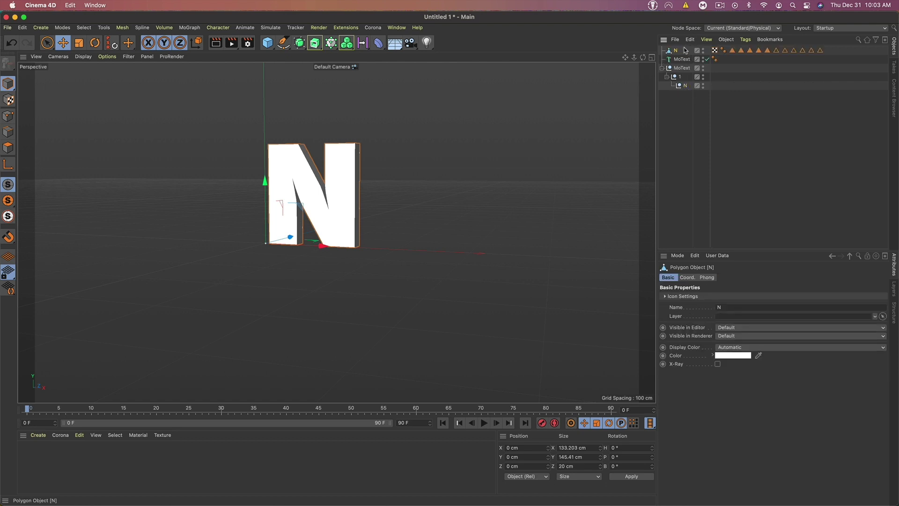
- Delete the original MoText and the leftover MoText null group, keeping only the N polygon object
left_click(682, 59)
left_click(682, 68, "shift")
key("Delete")
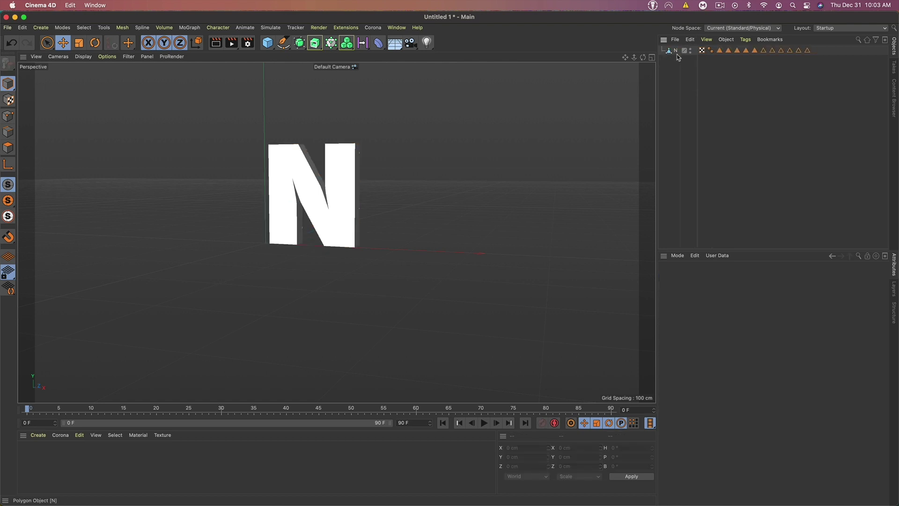
left_click(677, 50)
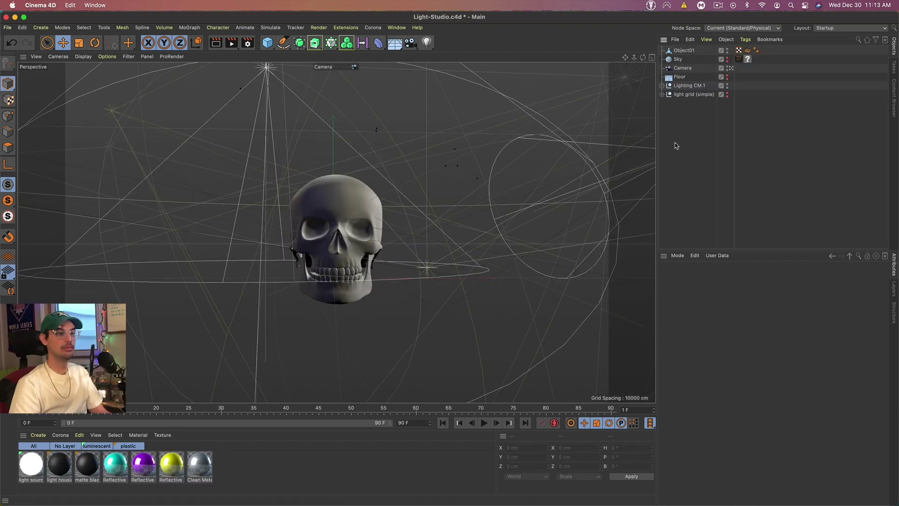
- Add a cube to the skull scene and set its X, Y and Z sizes to 2.5 cm
left_click(268, 43)
left_click(335, 62)
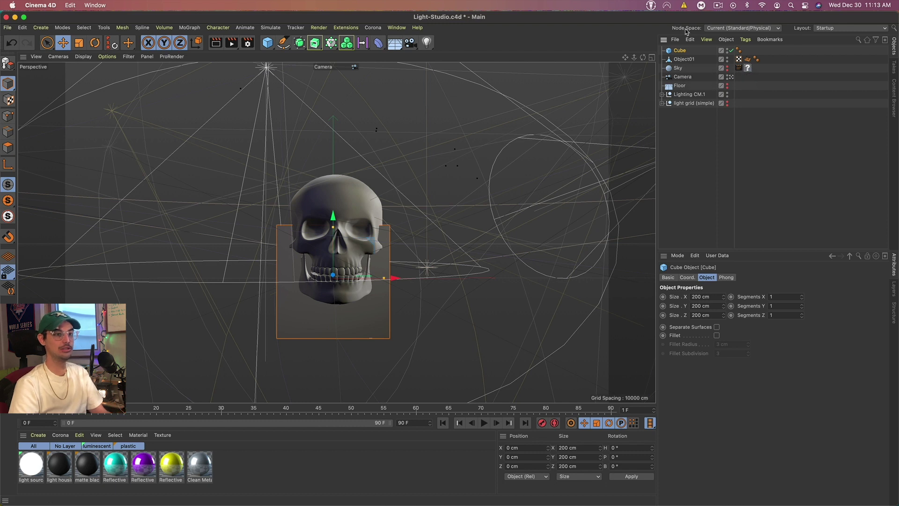
left_click(715, 297)
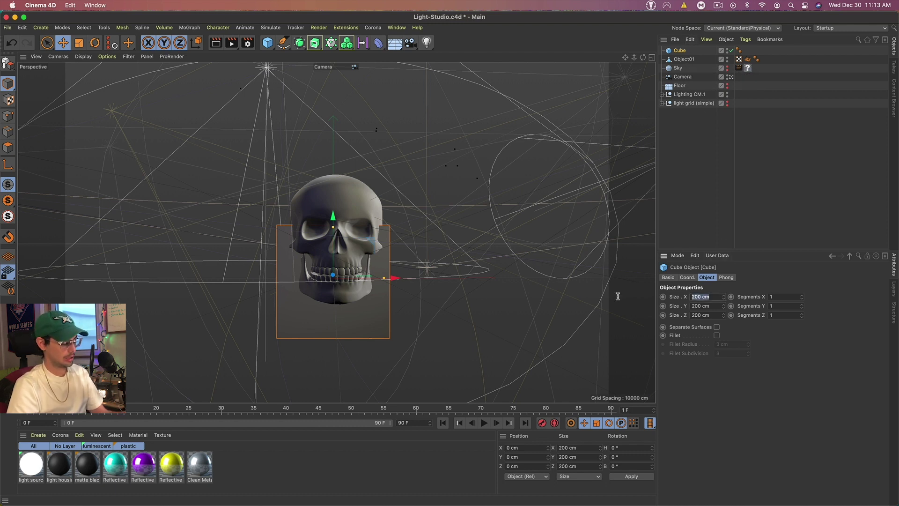
type("2.5")
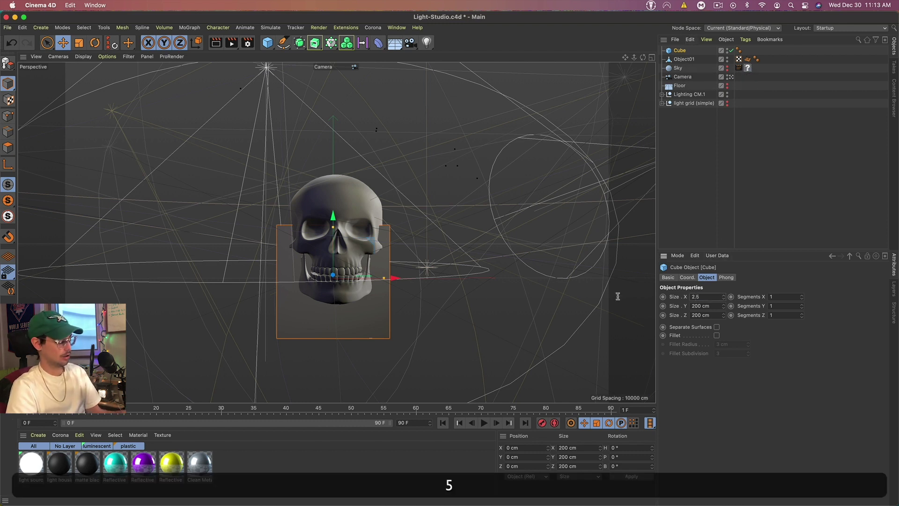
key("shift+super+Left")
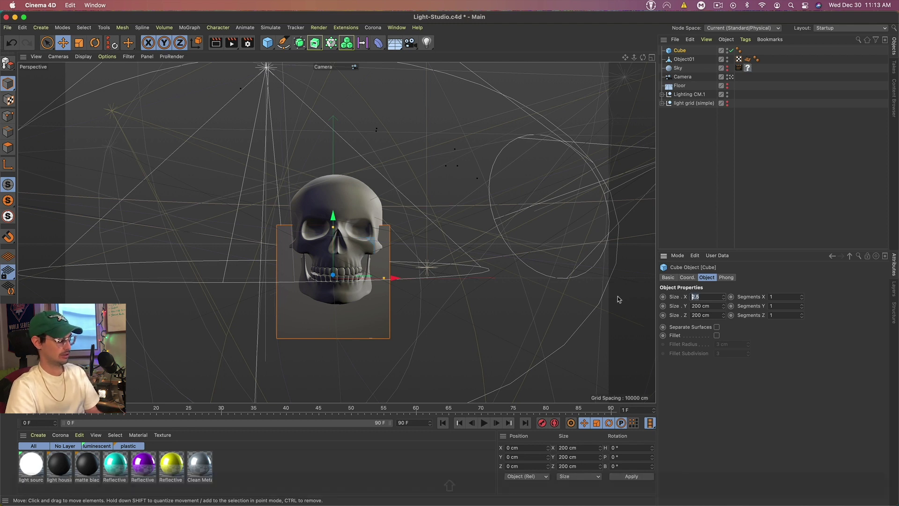
key("super+c")
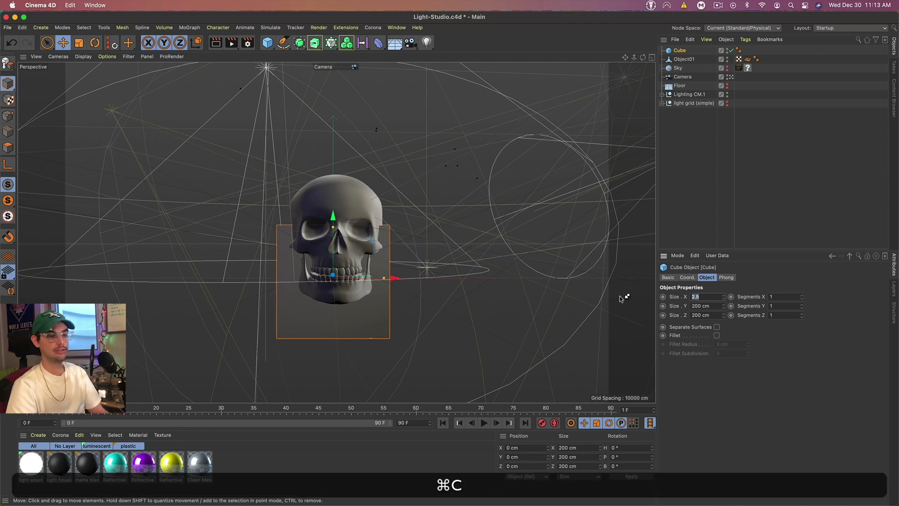
left_click(713, 307)
key("super+v")
left_click(712, 315)
key("super+v")
key("Return")
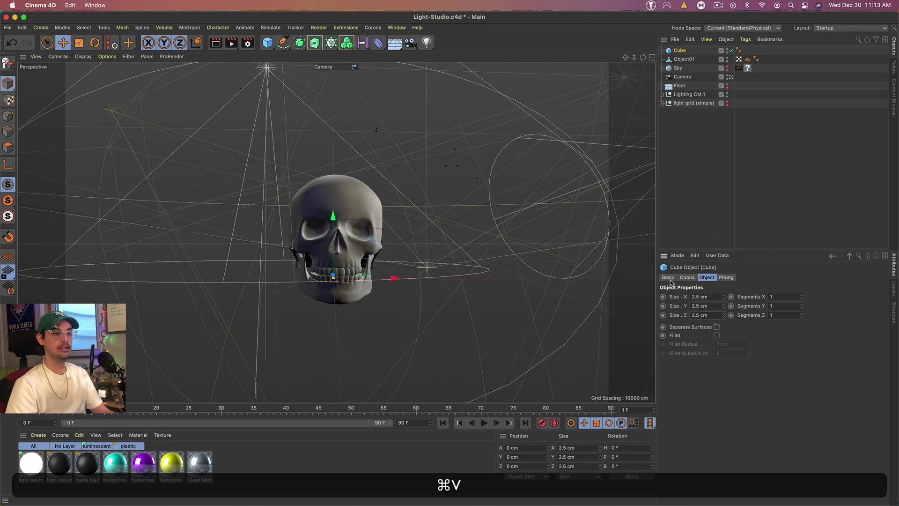
- Hide the skull object Object01 in the viewport
left_click(727, 58)
left_click(688, 143)
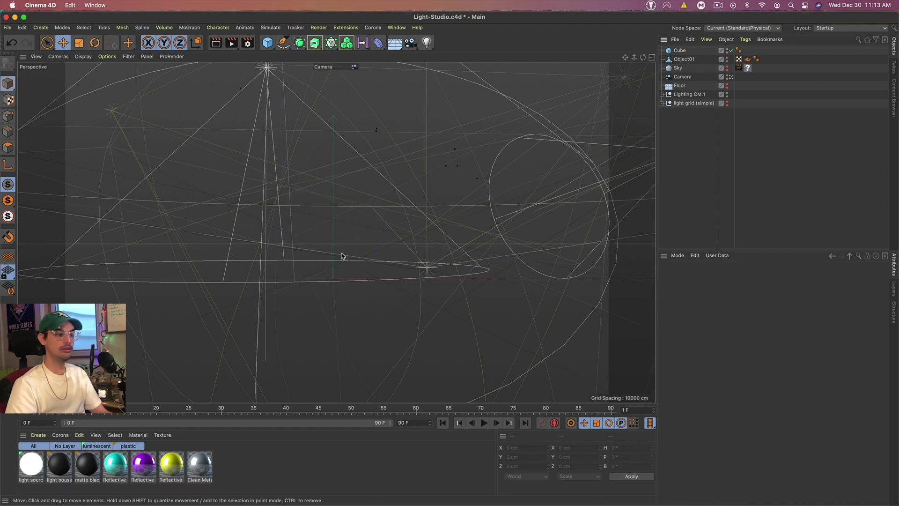
left_click(681, 50)
left_click(396, 302)
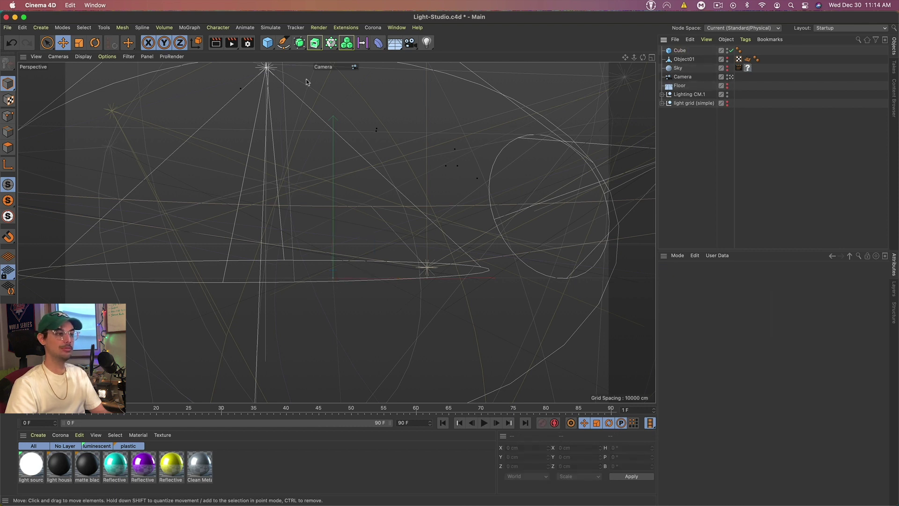
- Add a MoGraph Cloner and make the small cube its child
left_click(347, 43)
left_click(382, 61)
left_click_drag(684, 59, 681, 54)
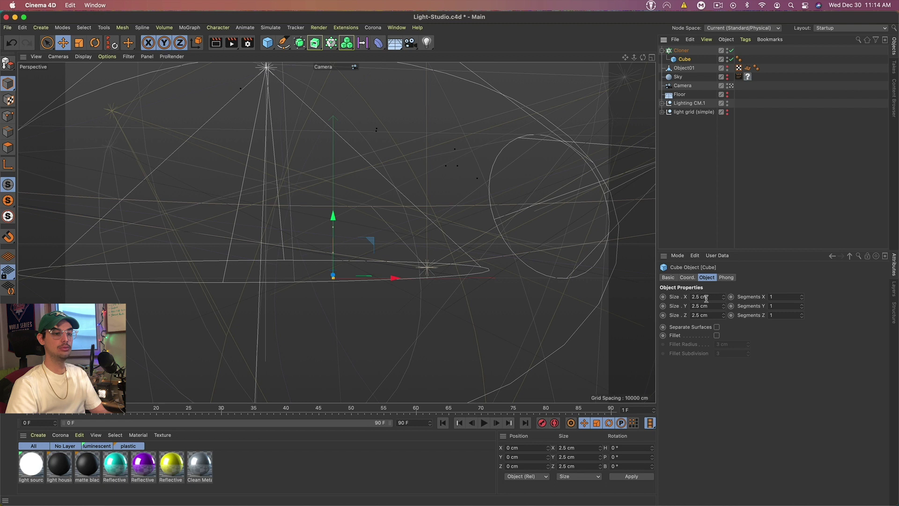
- Configure the Cloner as a Grid Array with Multi-Instance instances and Endpoint size mode
left_click(681, 51)
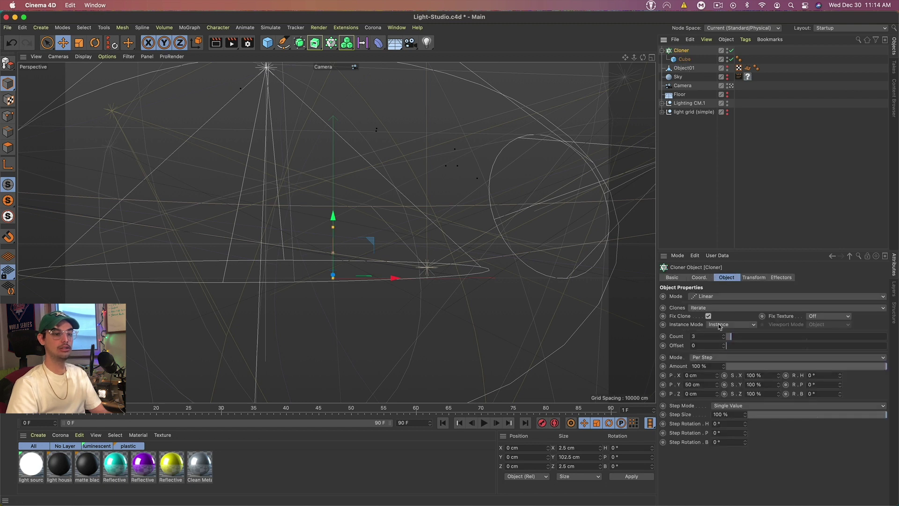
left_click(724, 297)
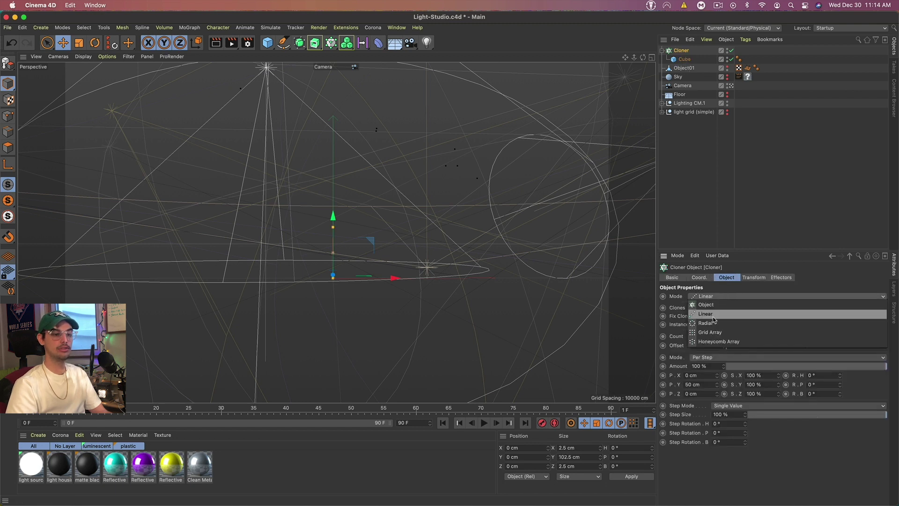
left_click(712, 332)
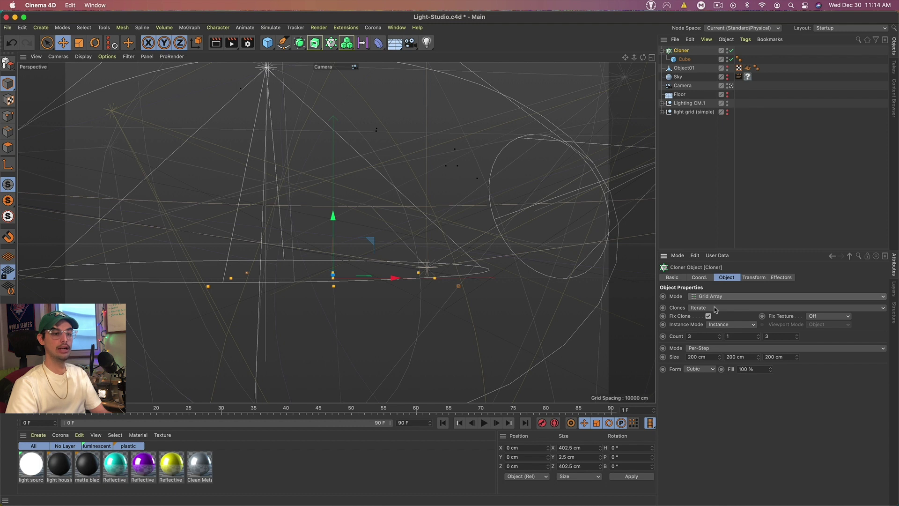
left_click(721, 325)
left_click(724, 352)
left_click(707, 350)
left_click(701, 366)
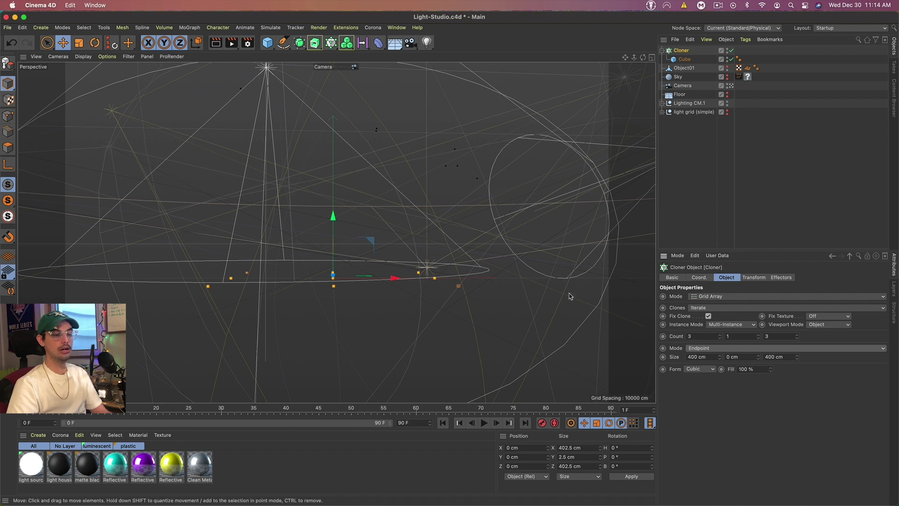
- Set the Cloner's grid size to 300 cm in X, Y and Z
left_click(710, 356)
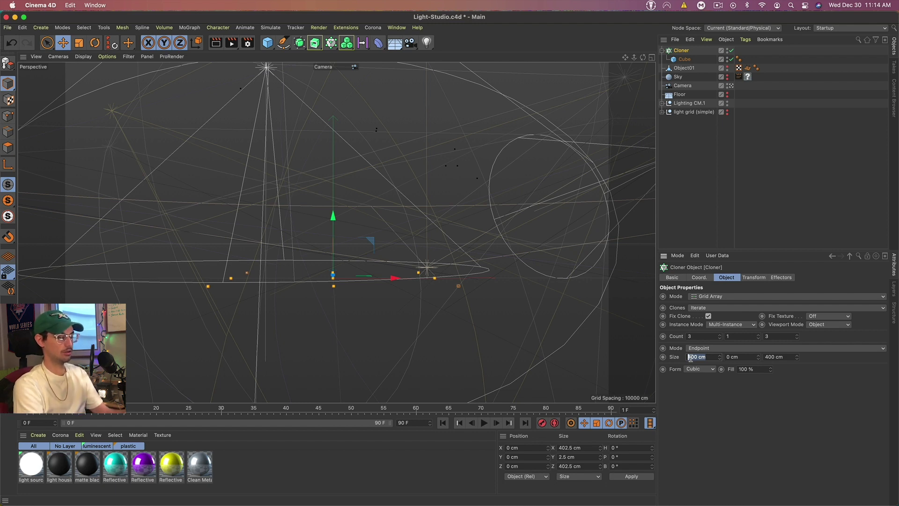
type("300")
key("Tab")
type("300")
key("Tab")
type("300")
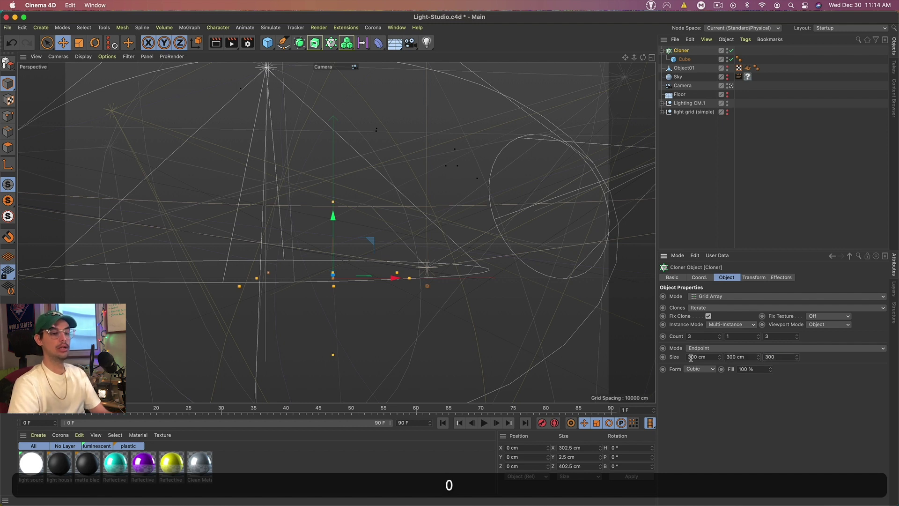
key("Return")
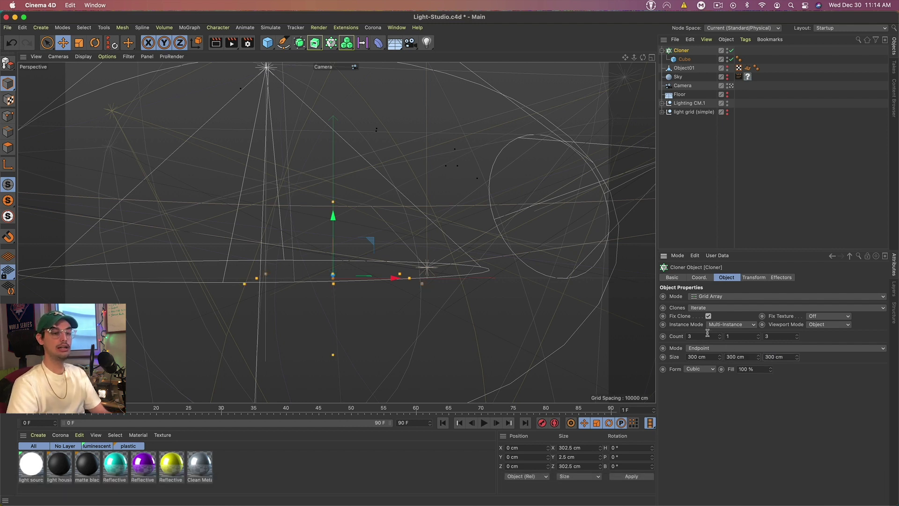
- Set the X size of the Cloner's grid to 200 cm
left_click(701, 336)
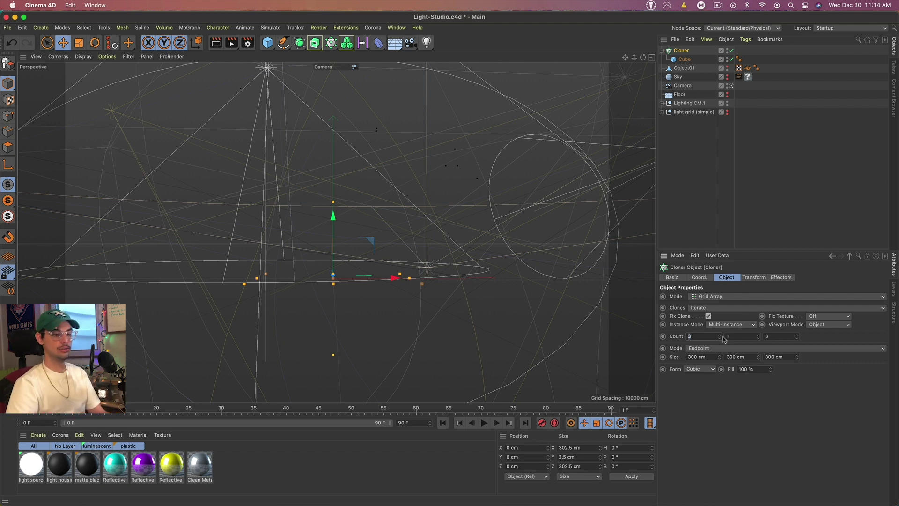
left_click(709, 357)
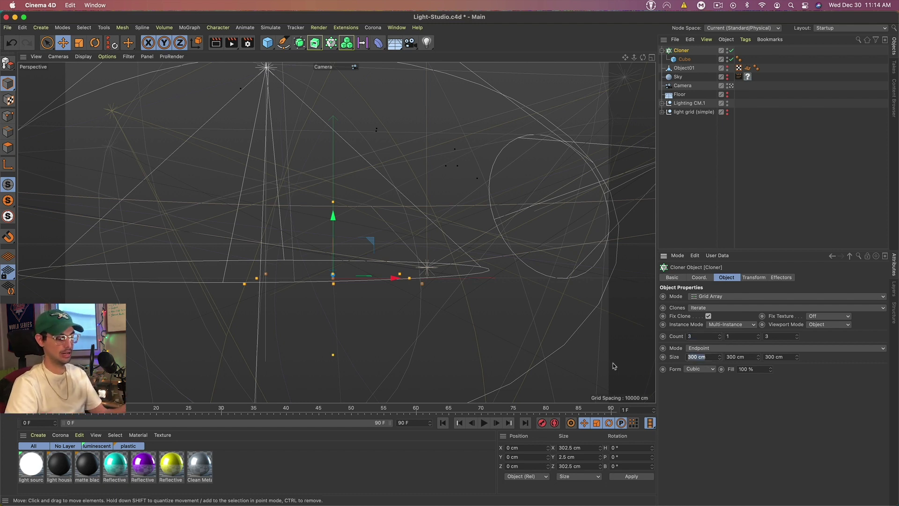
type("200")
key("Tab")
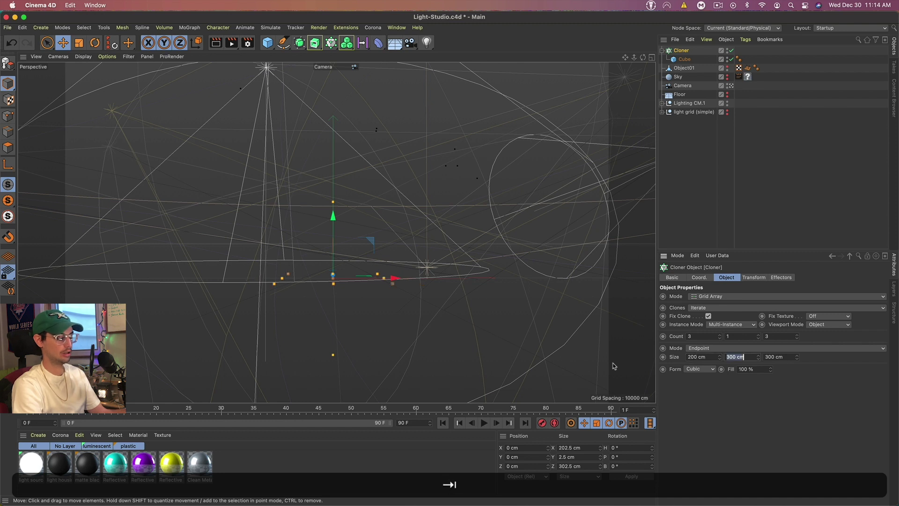
- Set the Cloner's grid counts to 40 in X, 60 in Y and 60 in Z
left_click(702, 337)
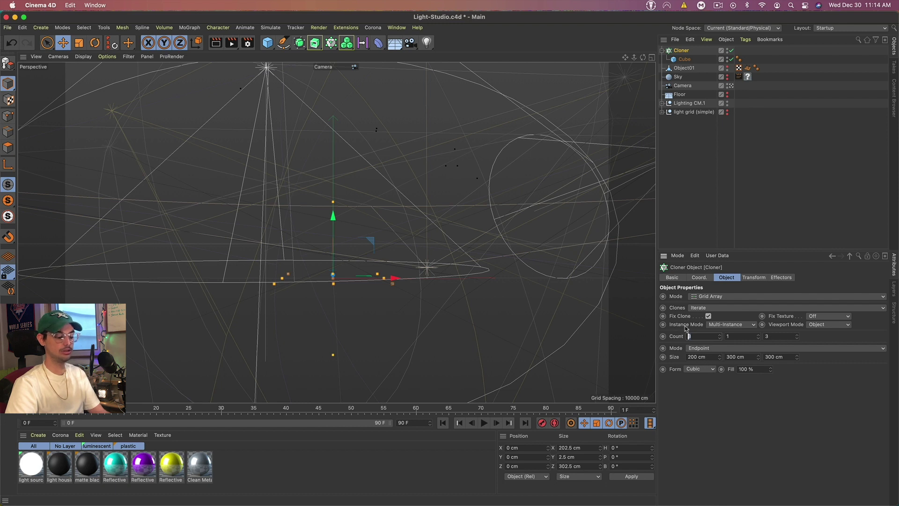
type("40")
key("Tab")
type("60")
key("Tab")
type("60")
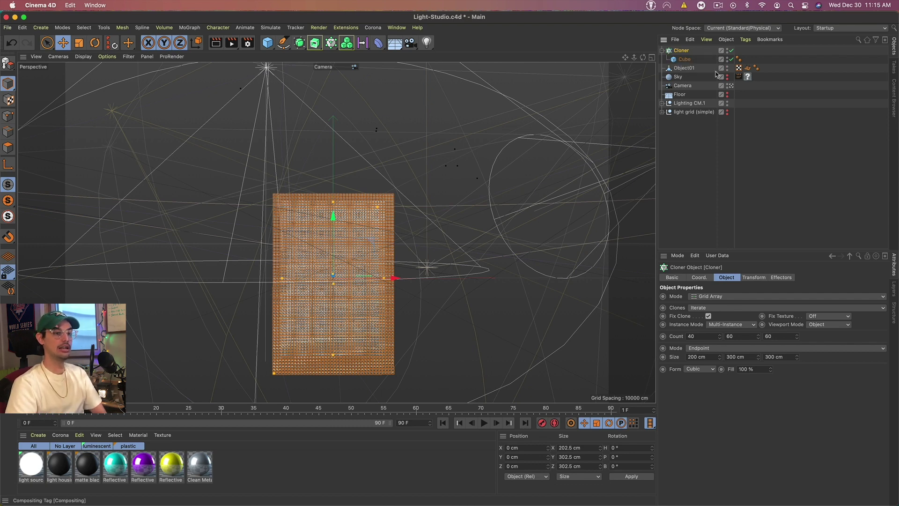
- Reduce the Cloner's grid counts to 10 in X, Y and Z
left_click(364, 202)
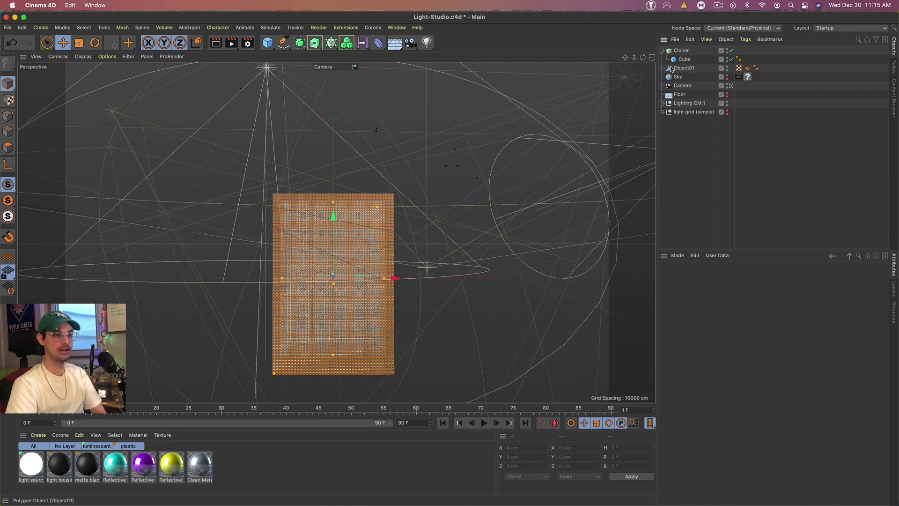
left_click(682, 51)
left_click(712, 337)
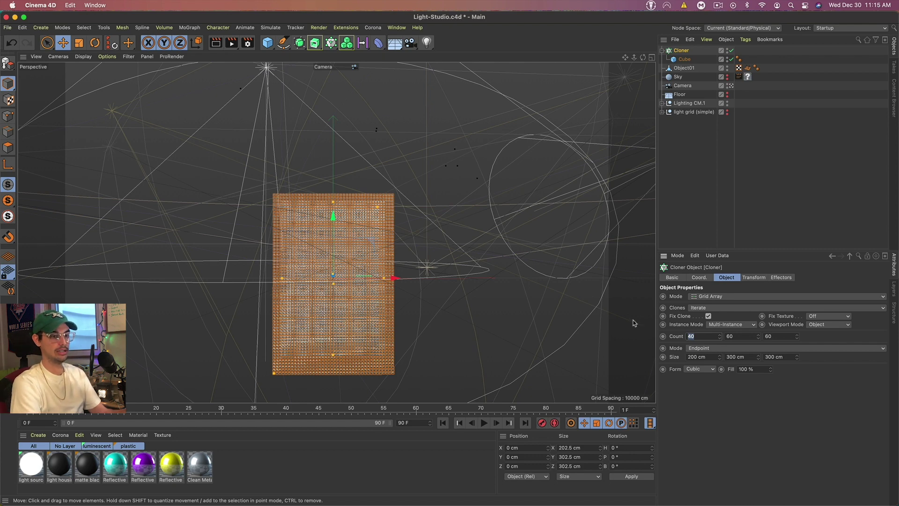
type("10")
key("Tab")
type("10")
key("Tab")
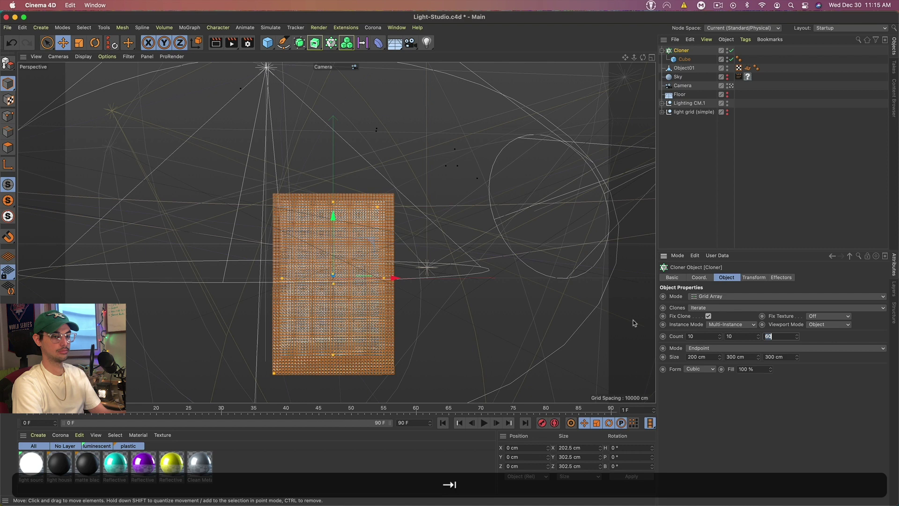
type("10")
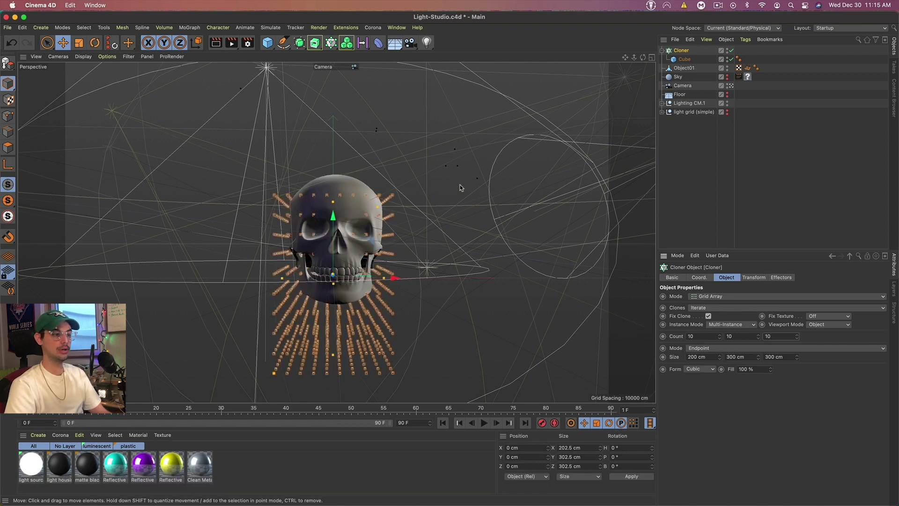
- Move the Cloner up to about 75 cm in Y and to about -64 cm in Z so the grid surrounds the skull
left_click_drag(333, 216, 335, 183)
middle_click(602, 85)
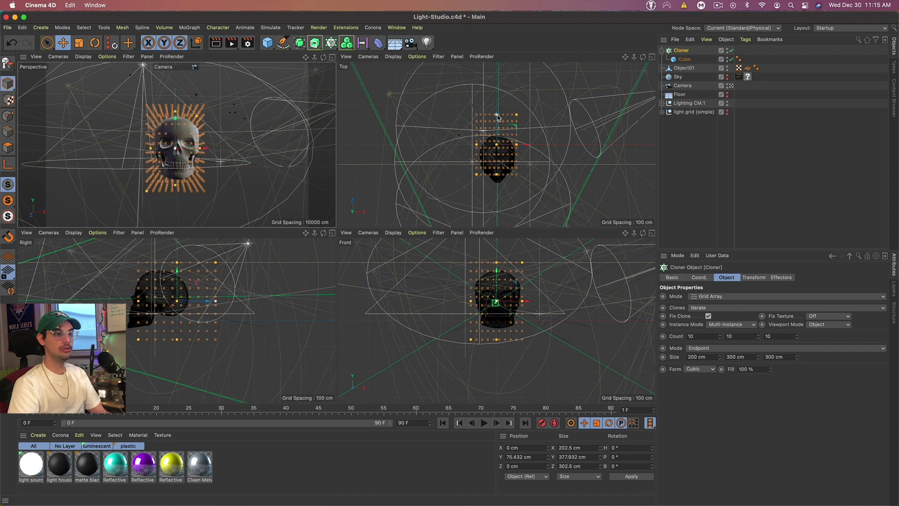
left_click_drag(497, 116, 498, 142)
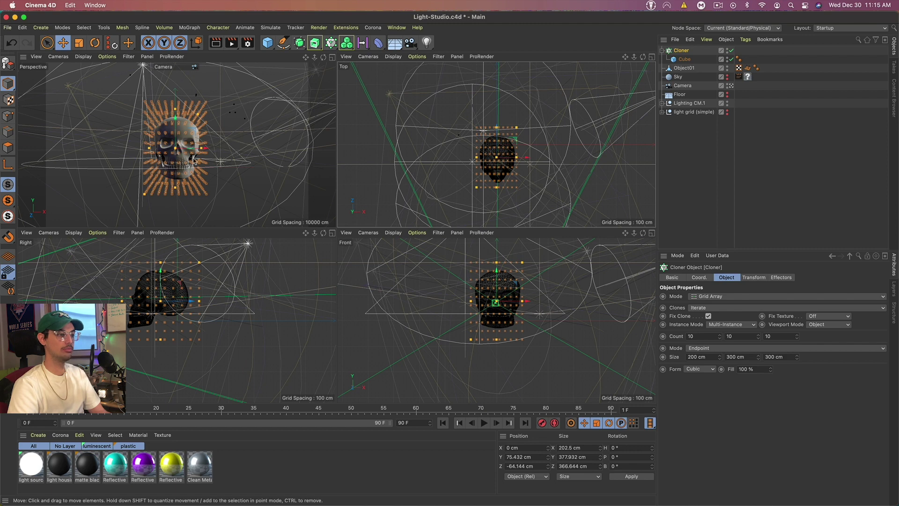
key("F1")
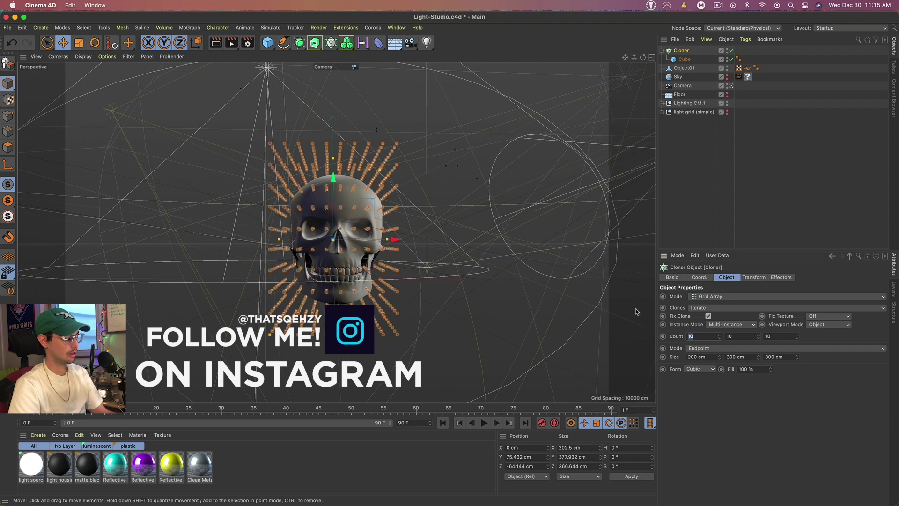
- Set the Cloner's grid counts back to 40 in X, 60 in Y and 60 in Z
type("40")
key("Tab")
type("60")
key("Tab")
type("60")
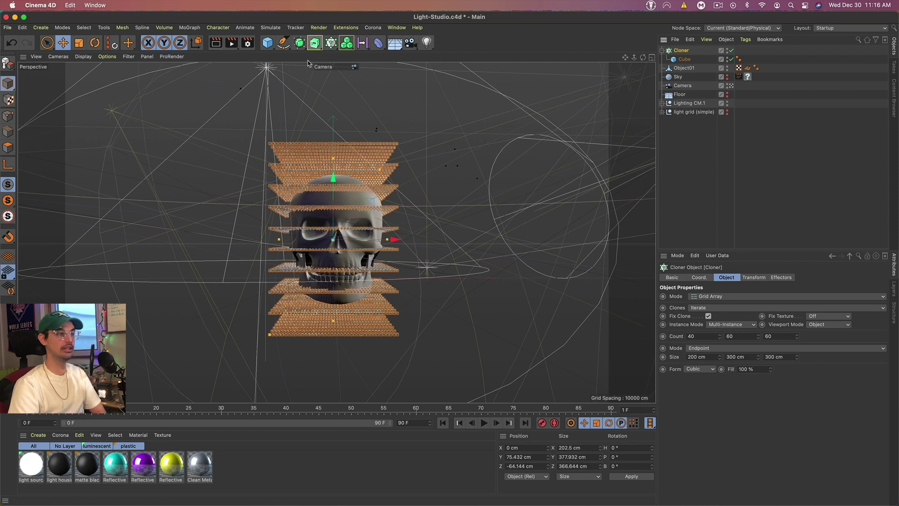
- Add a Volume effector to the Cloner and assign the skull mesh Object01 as its Volume Object
left_click(179, 27)
mouse_move(244, 41)
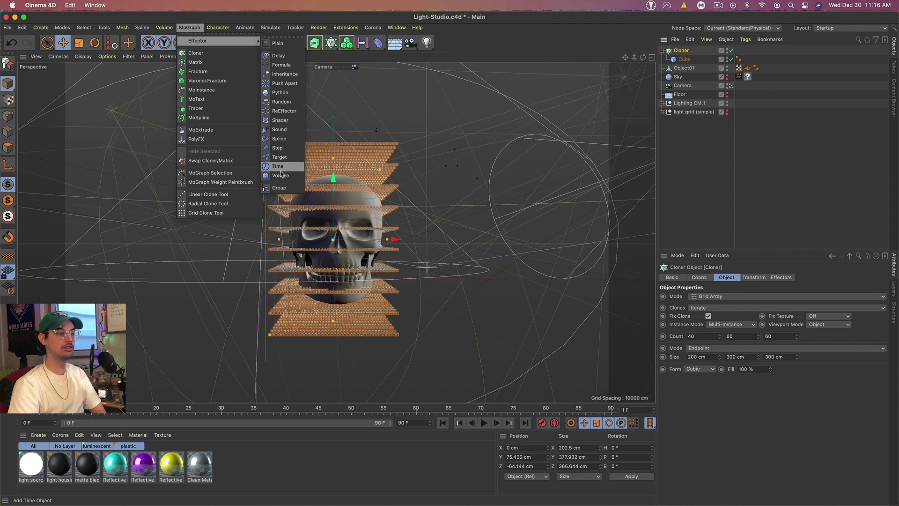
left_click(282, 176)
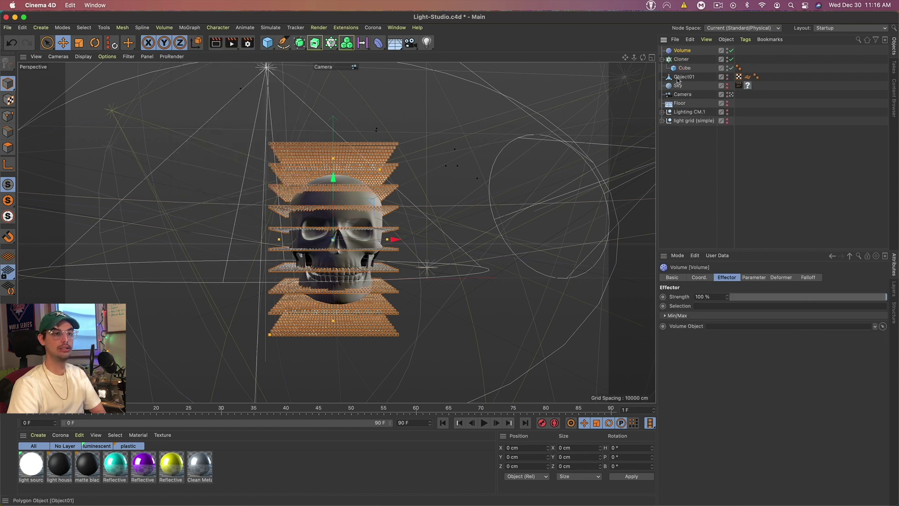
left_click_drag(682, 78, 721, 327)
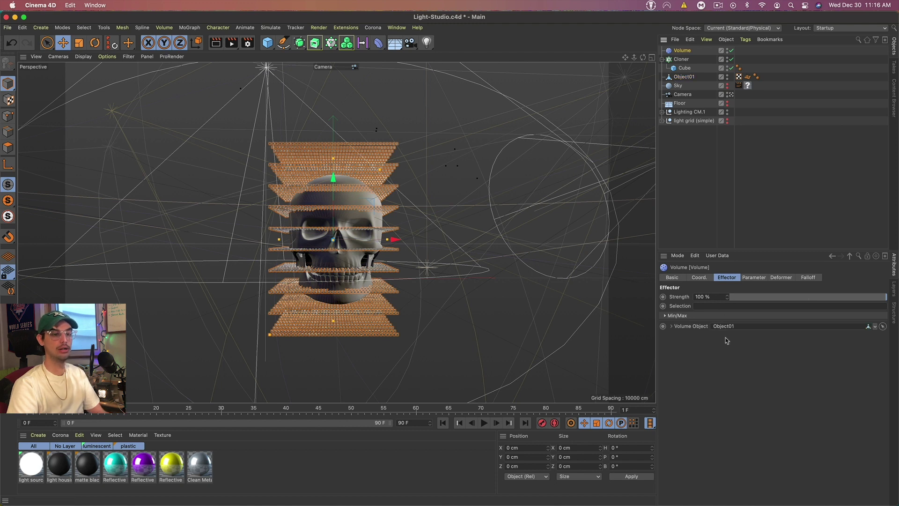
- Enable Visibility and set the scale to 1 on the Volume effector, and preview the render of the cube skull
left_click(759, 278)
left_click(774, 423)
double_click(774, 321)
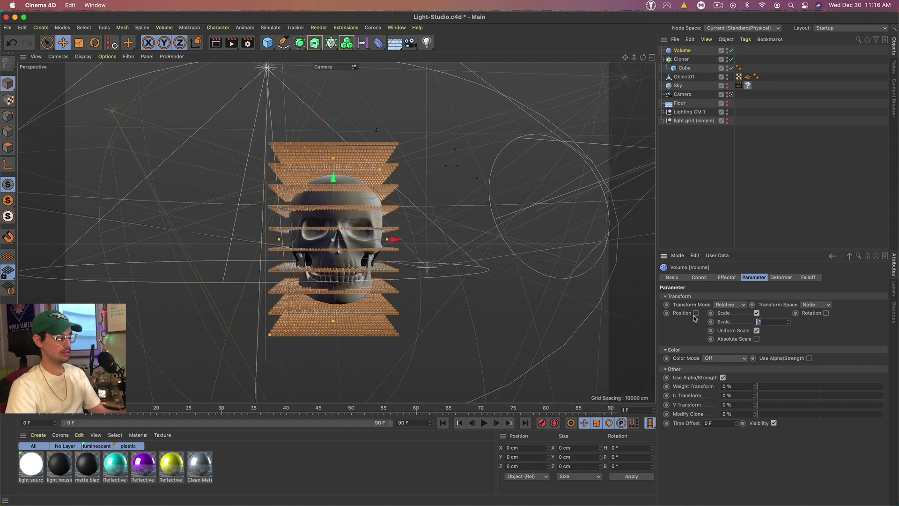
type("1")
key("Return")
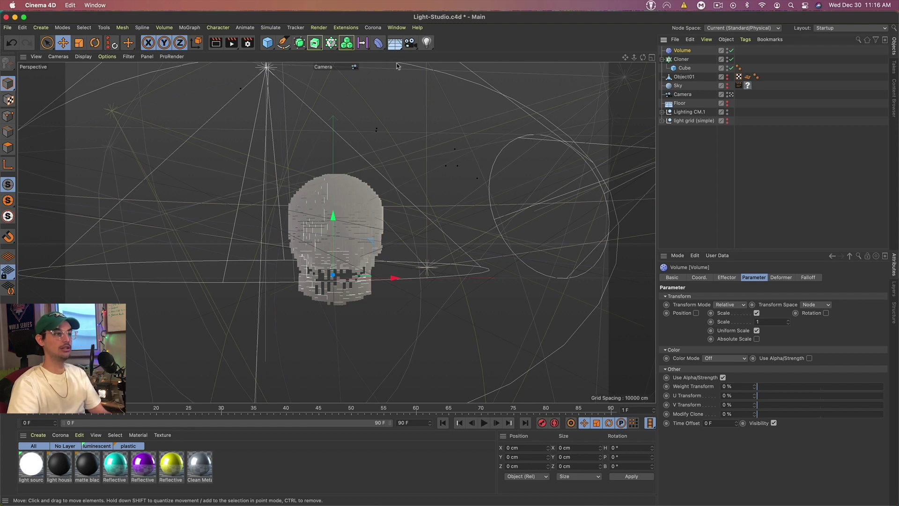
key("alt+r")
left_click_drag(383, 287, 409, 293)
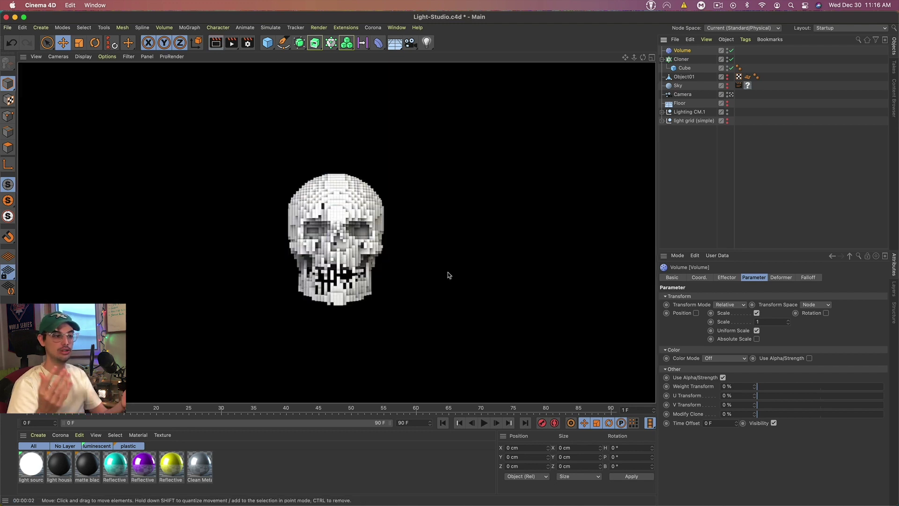
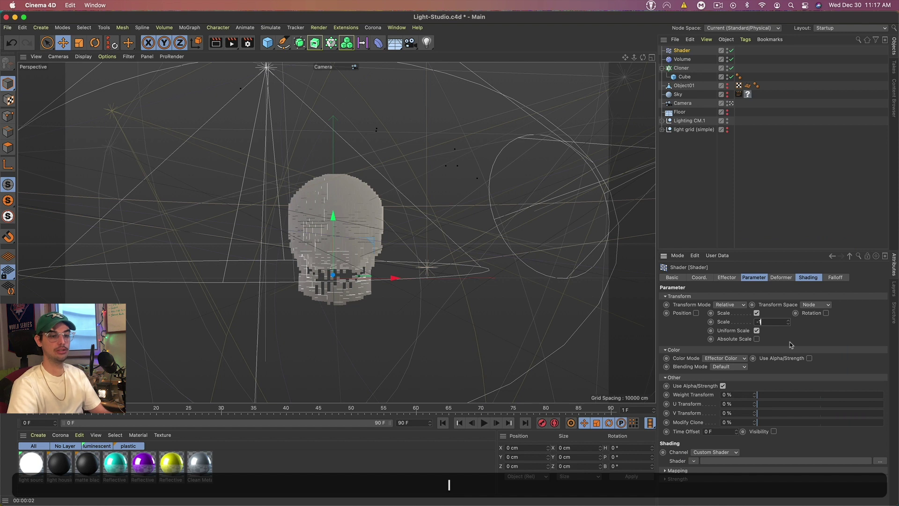
- Load a Noise shader as the Shader effector's custom shader
left_click(807, 280)
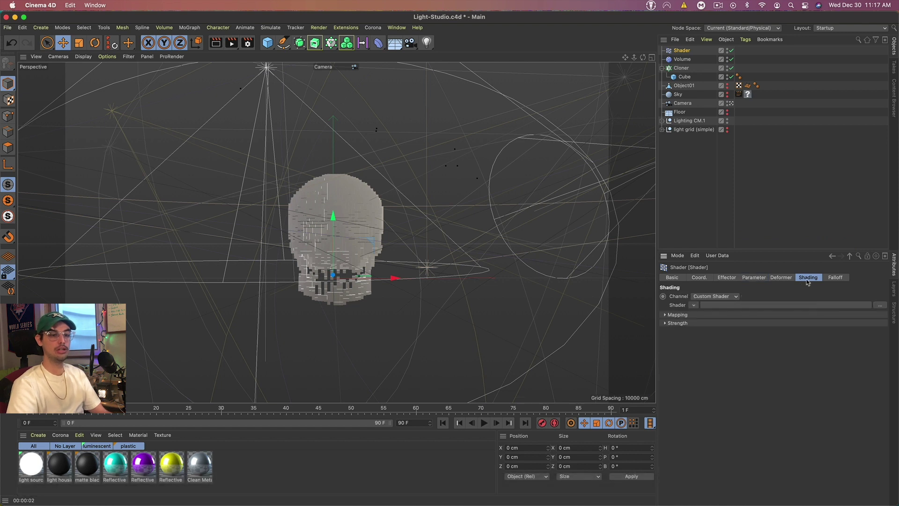
left_click(694, 306)
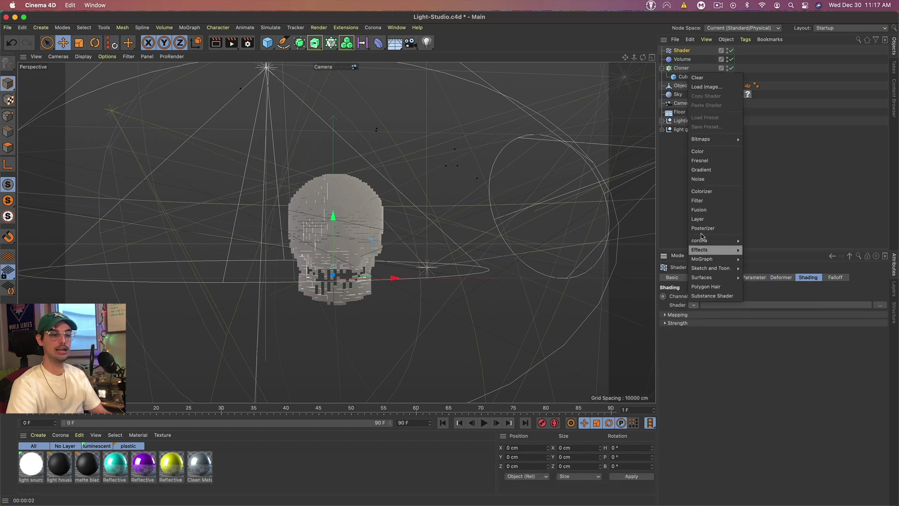
left_click(702, 179)
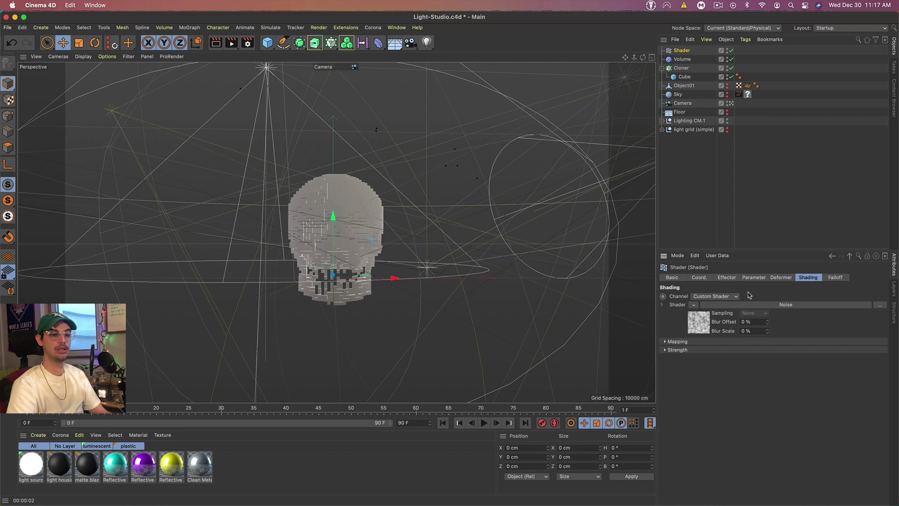
- Set the Noise shader's contrast to about 66% and its global scale to 200%
left_click(689, 320)
scroll(839, 452, "down", 2)
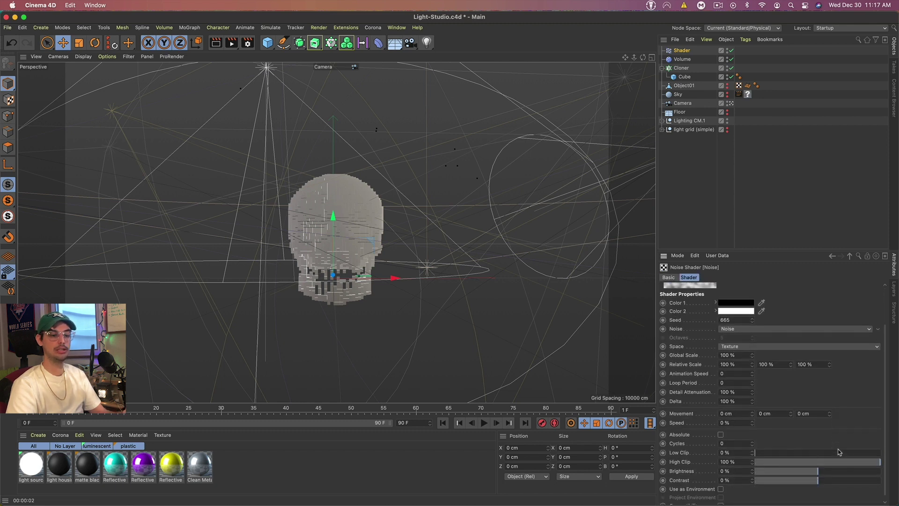
scroll(838, 452, "down", 1)
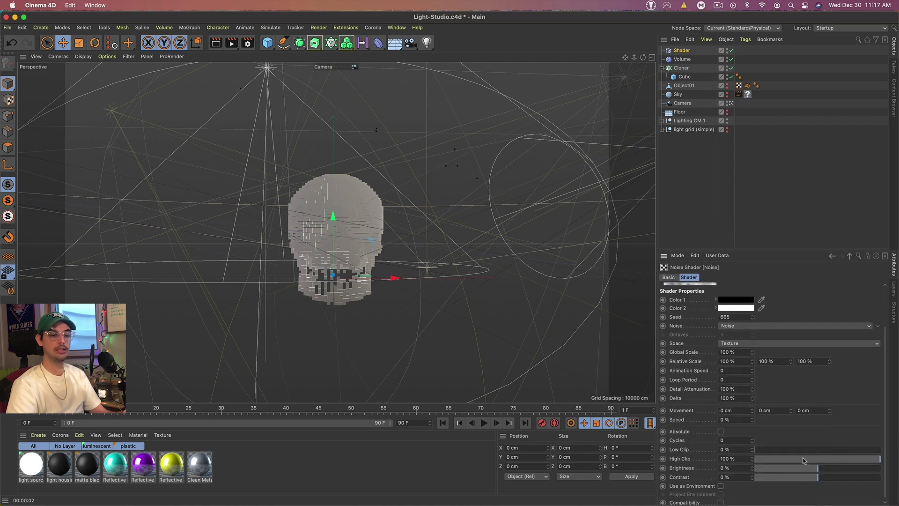
left_click(857, 478)
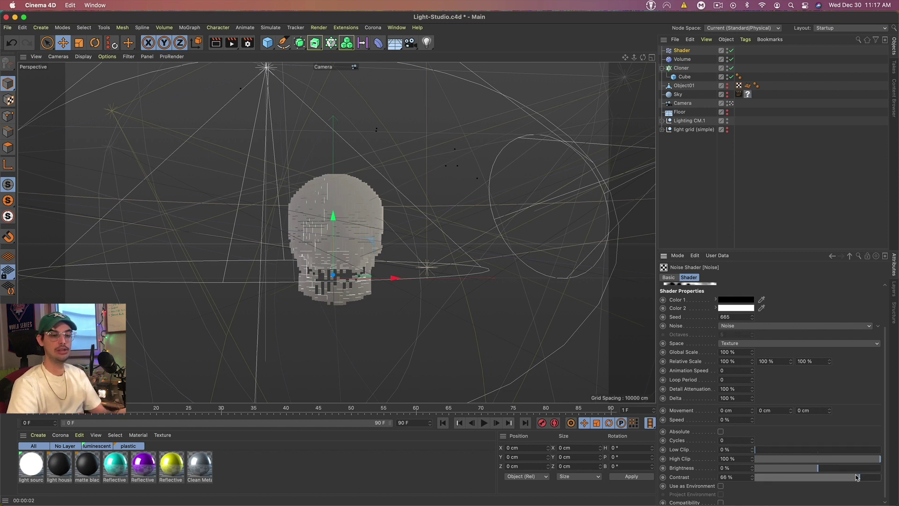
left_click(740, 351)
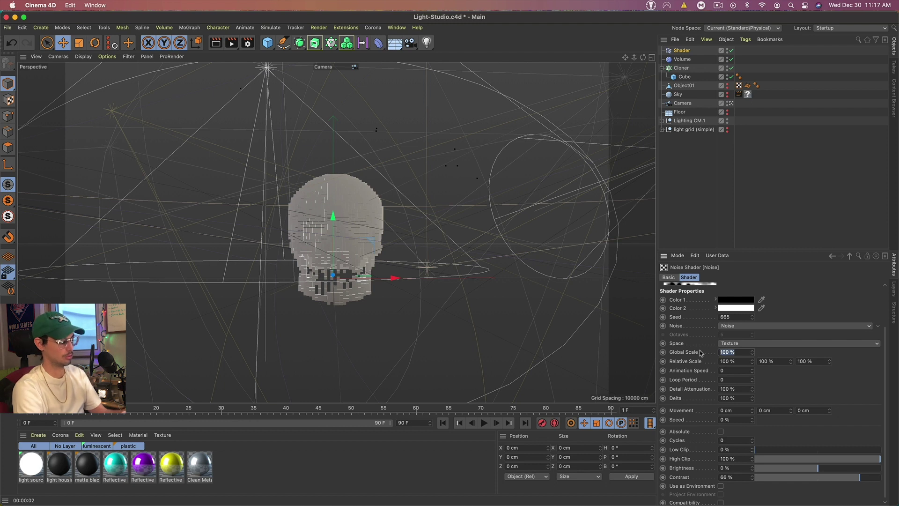
type("200")
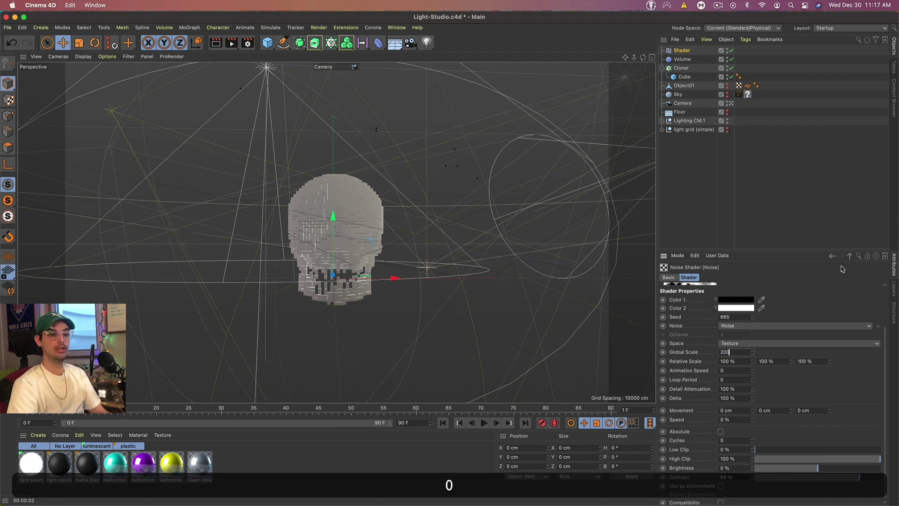
key("Return")
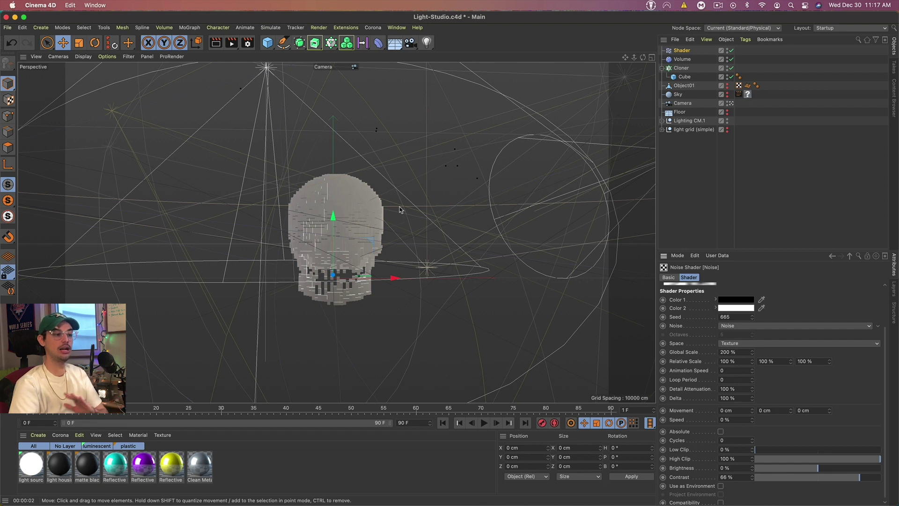
- Add the Shader effector to the Cloner's effectors list and preview the render of the noise-scaled cubes
left_click(681, 68)
key("F3")
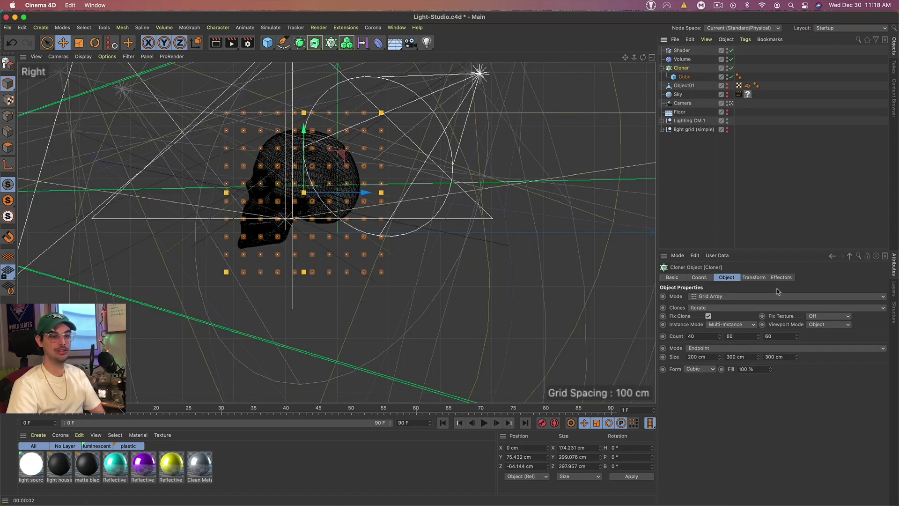
key("F1")
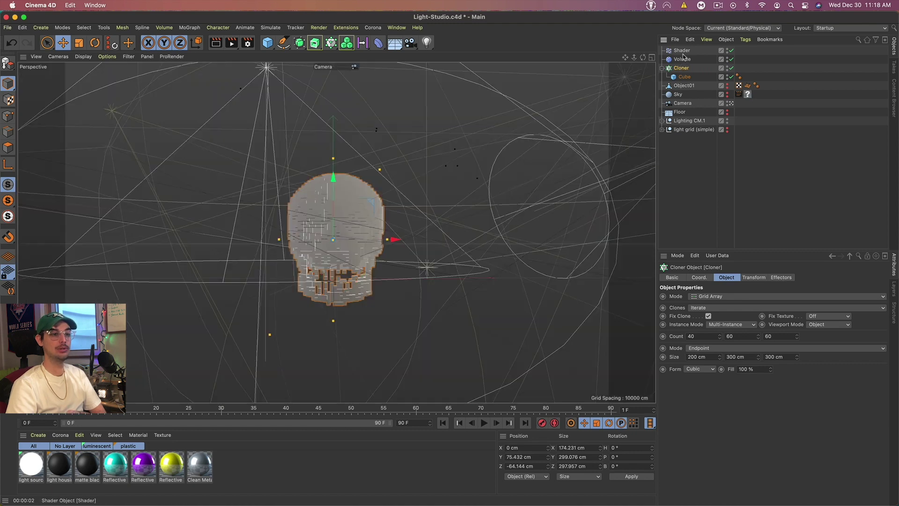
left_click(782, 277)
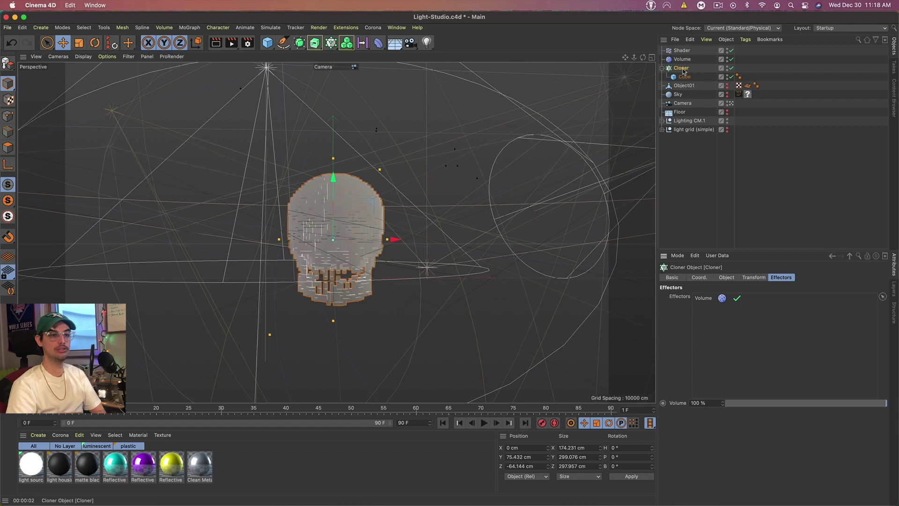
left_click_drag(683, 49, 738, 320)
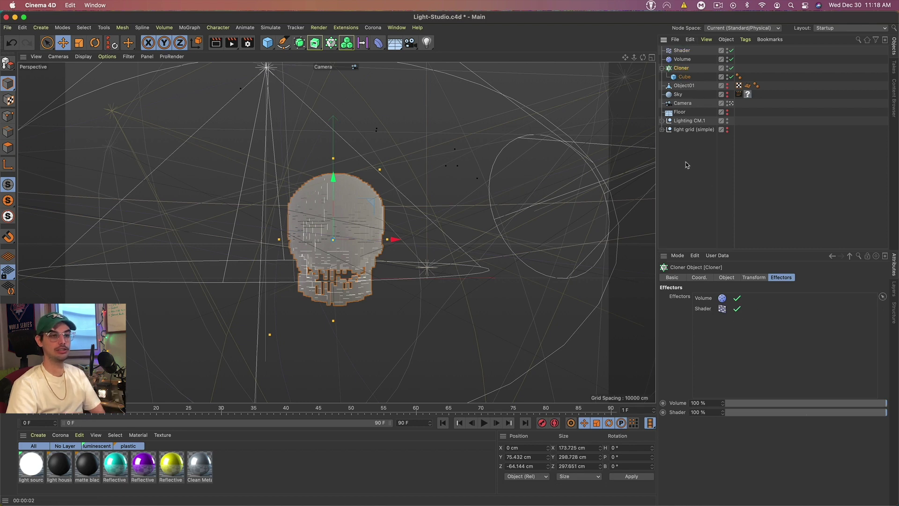
left_click(681, 50)
key("ctrl+r")
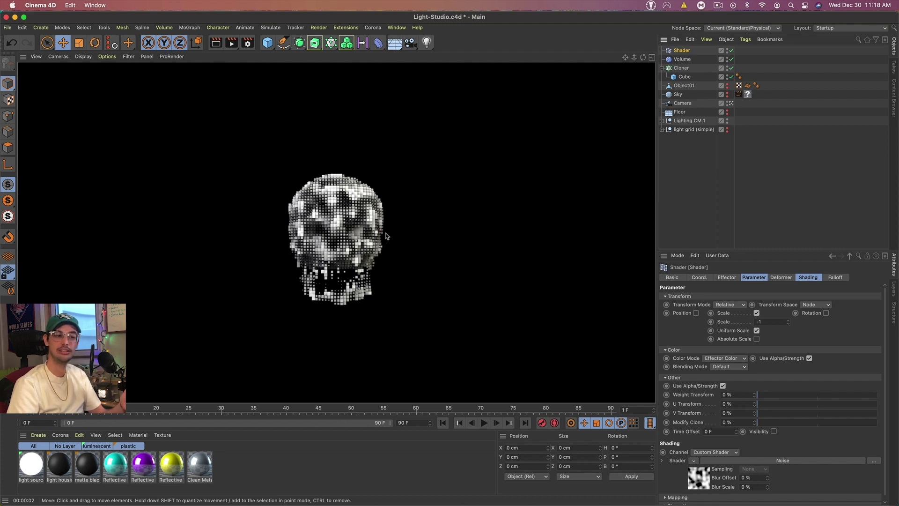
- Group the Shader, Volume and Cloner objects under a null and make a copy of that group
key("F4")
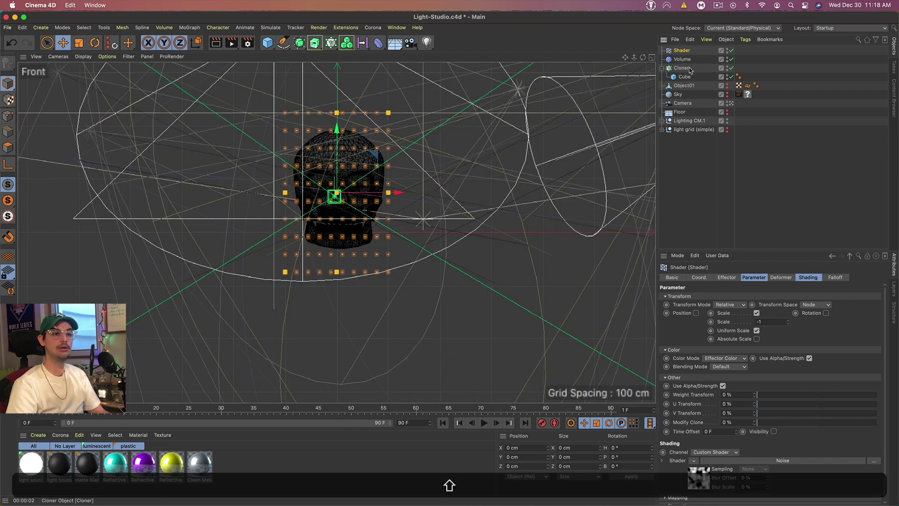
left_click(680, 69, "shift")
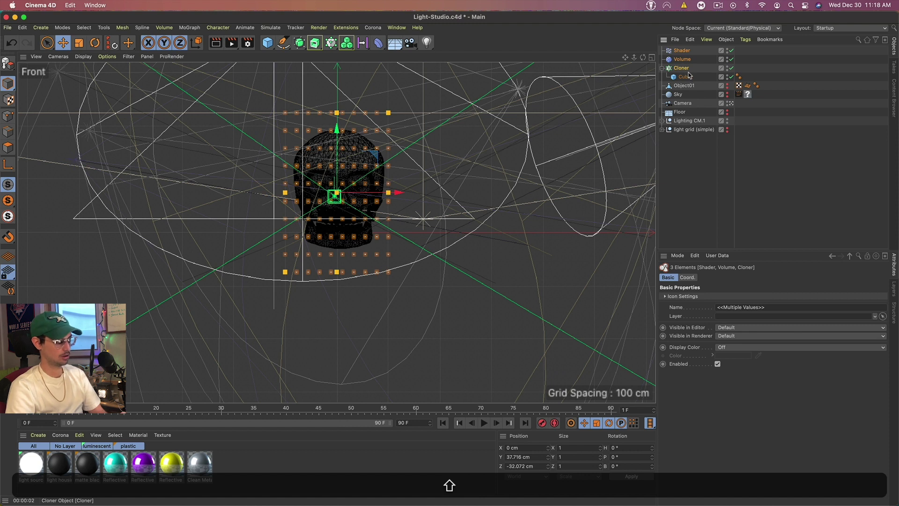
key("alt+g")
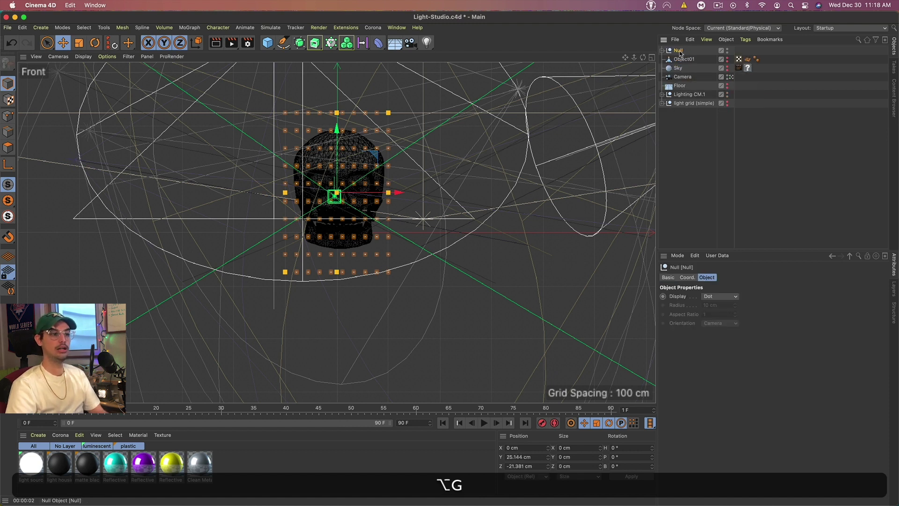
key("super+c")
key("F1")
key("super+v")
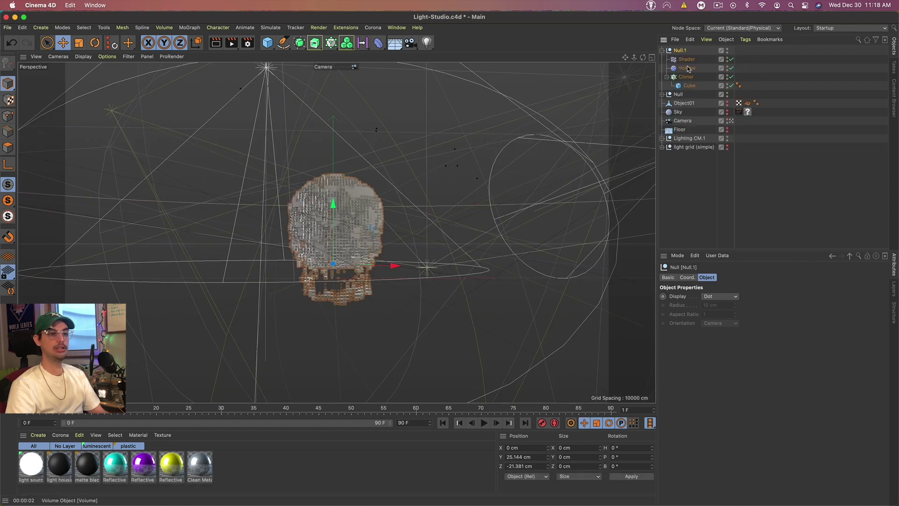
- Invert the Noise shader's colors on the copied group's Shader effector, with Color 1 white and Color 2 black
left_click(687, 59)
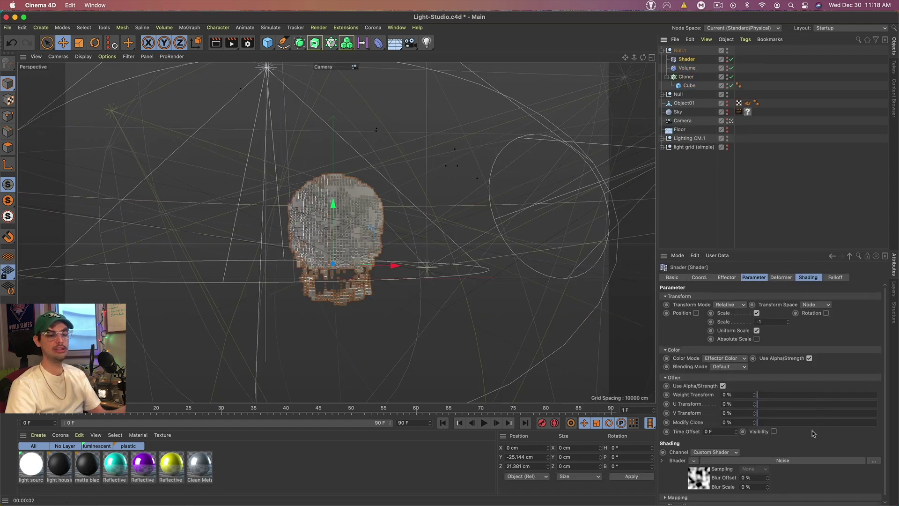
scroll(812, 431, "down", 1)
left_click(697, 477)
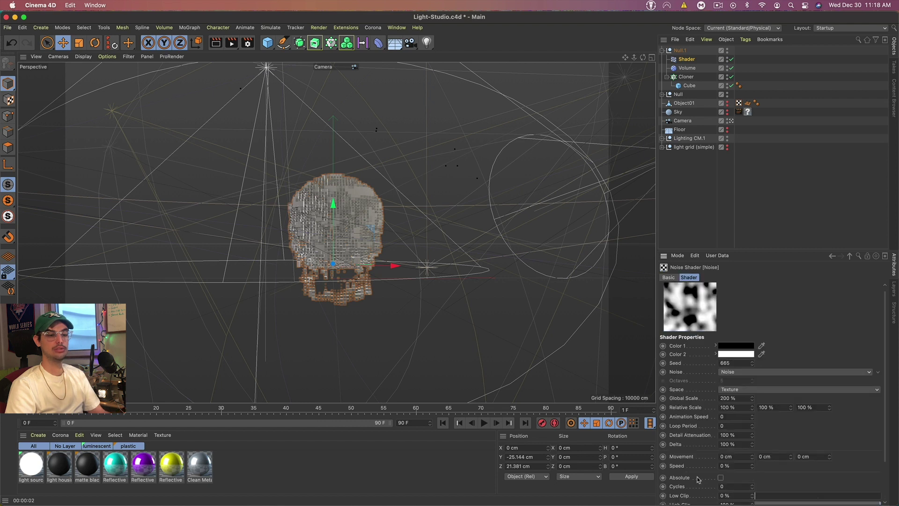
scroll(783, 320, "down", 5)
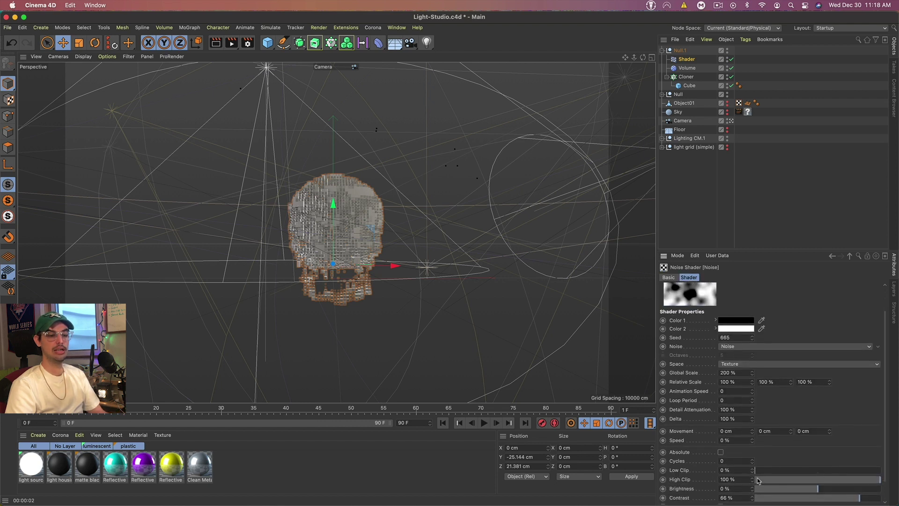
left_click(736, 321)
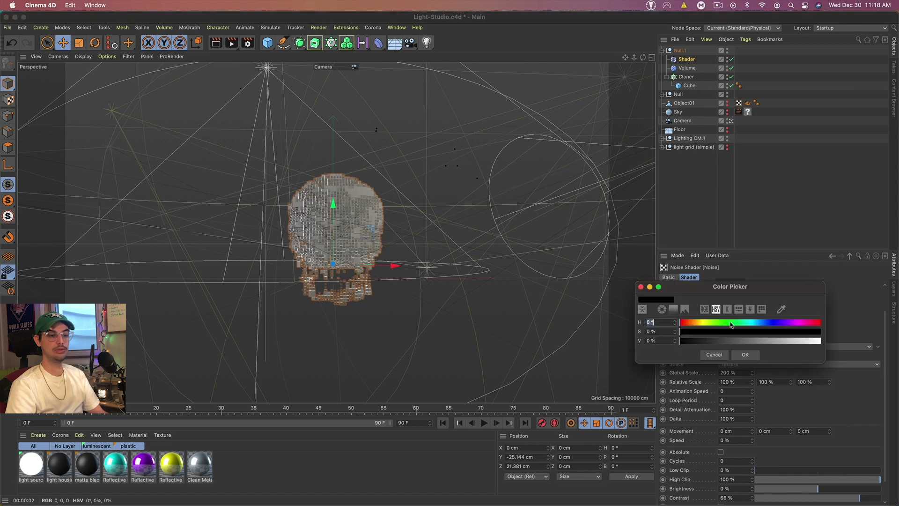
left_click_drag(715, 345, 820, 341)
left_click(744, 356)
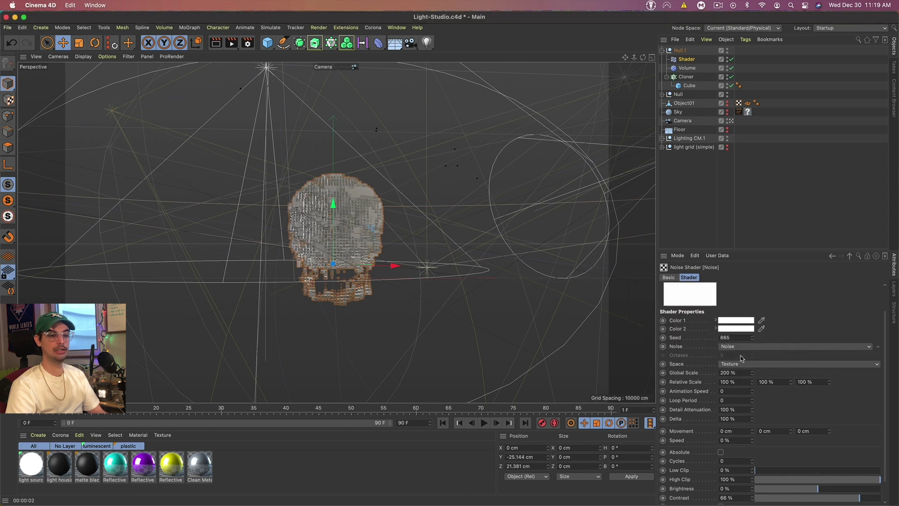
left_click(737, 334)
left_click_drag(697, 350, 685, 351)
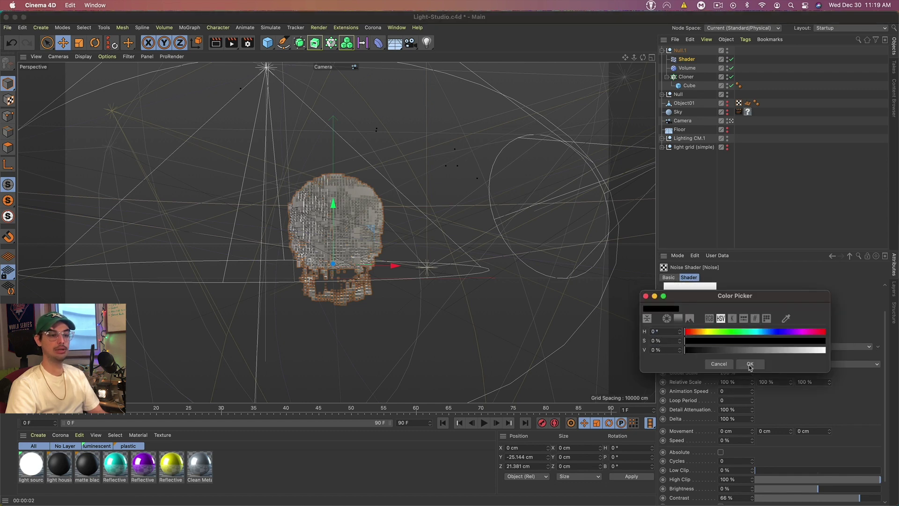
left_click(749, 364)
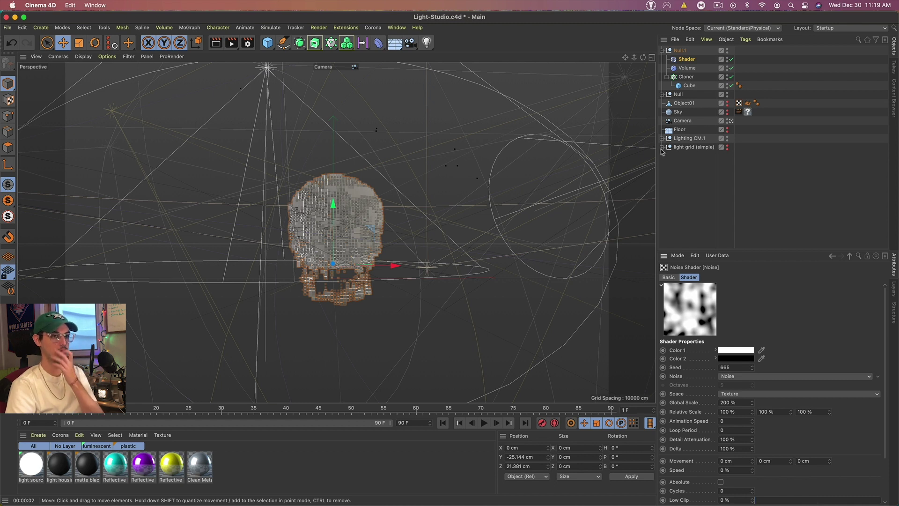
- Apply the teal reflective material to the original group's Cube and the purple one to the copy's Cube, and preview the render
left_click(661, 94)
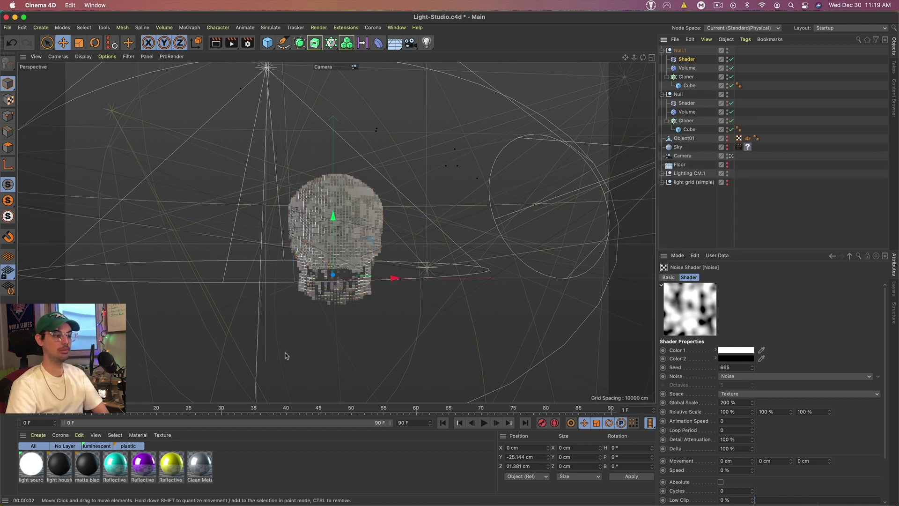
left_click_drag(113, 463, 689, 129)
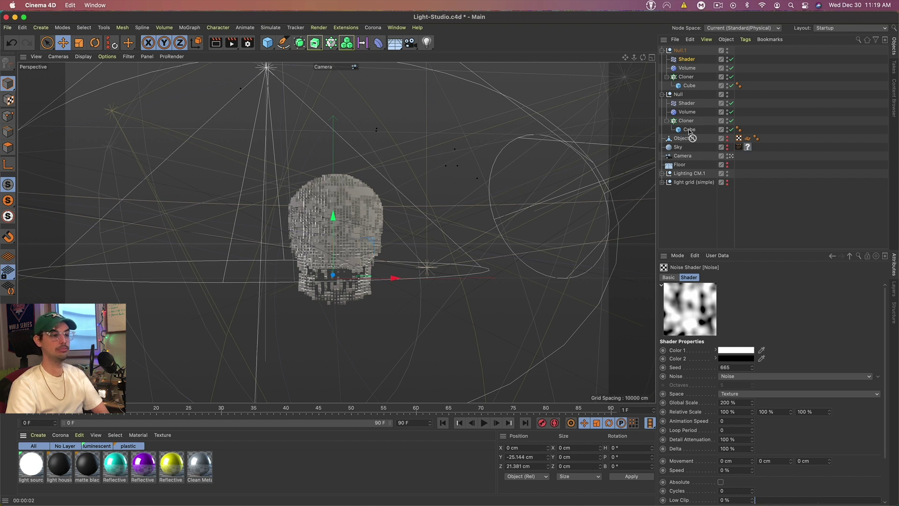
left_click_drag(691, 136, 690, 130)
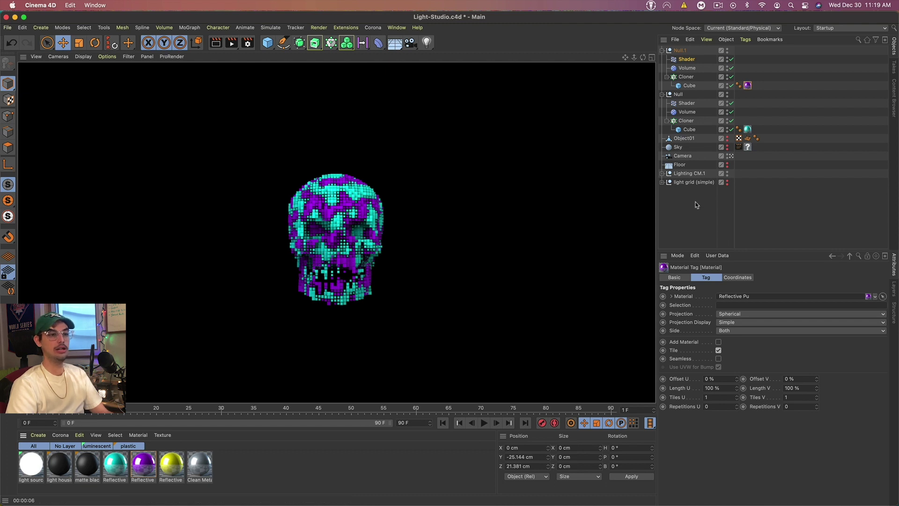
- Change the noise type to Cell Noise in the purple group's Shader effector and preview the result
left_click(679, 59)
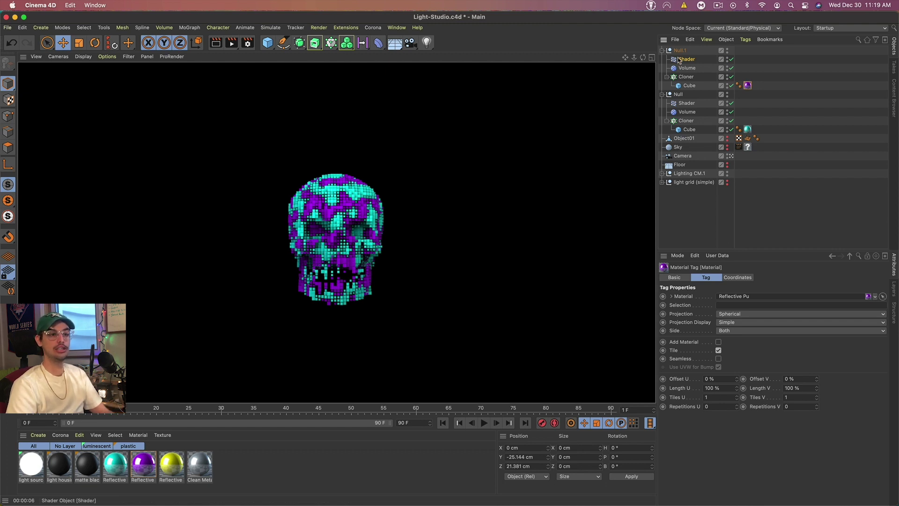
left_click(705, 478)
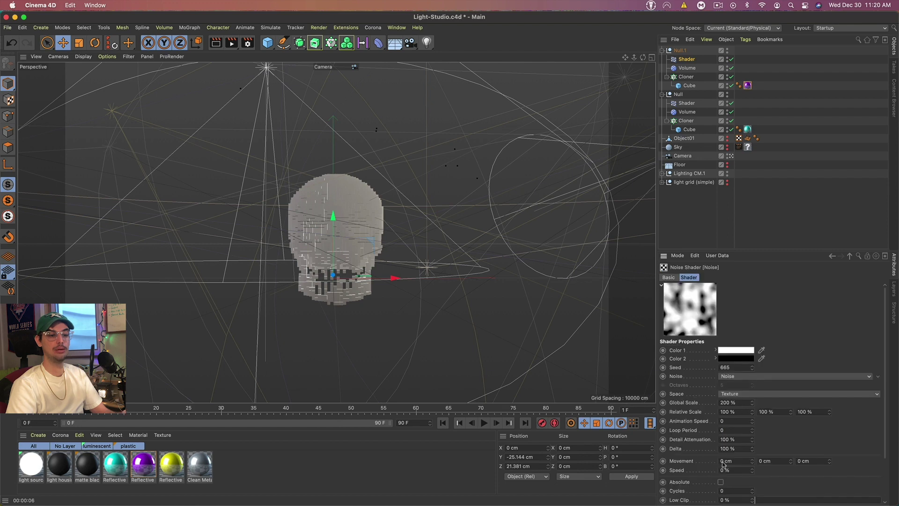
scroll(860, 454, "down", 3)
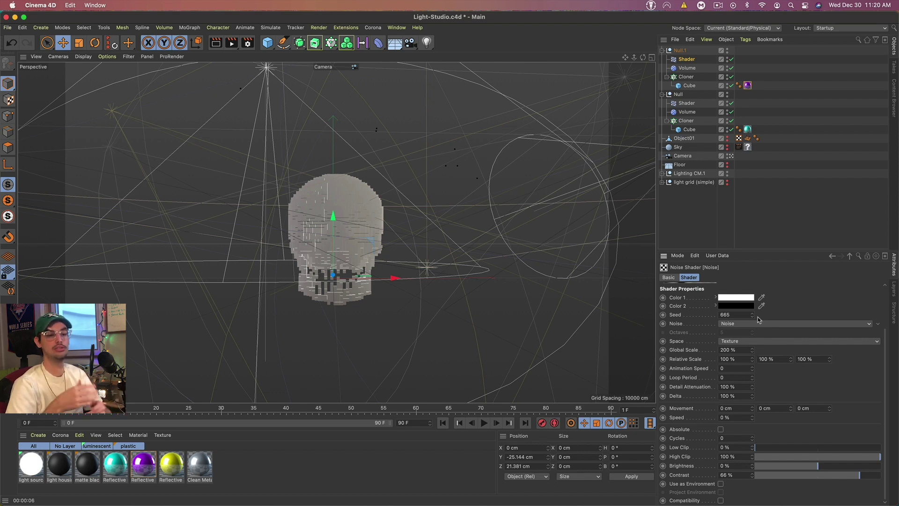
key("ctrl+z")
- Duplicate the purple cube group and set the noise type of the new copy's Shader effector to Ober
left_click(679, 50)
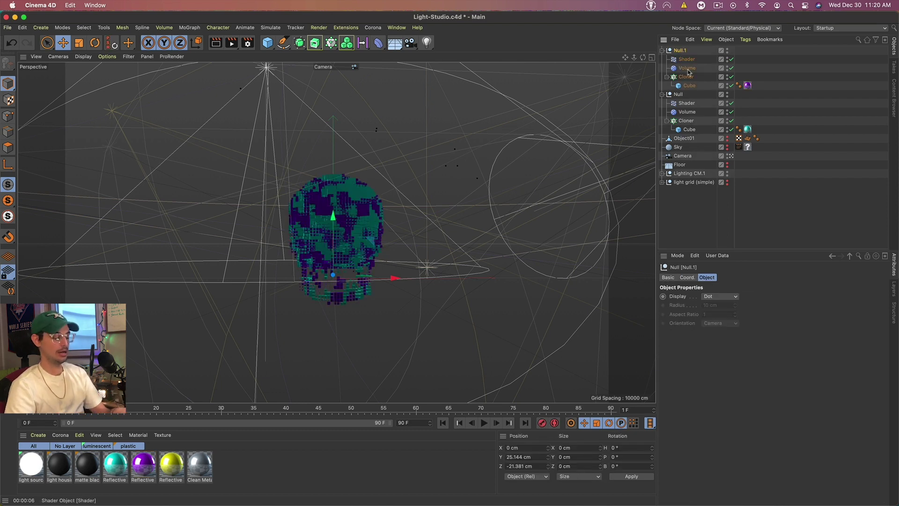
key("super+c")
key("super+v")
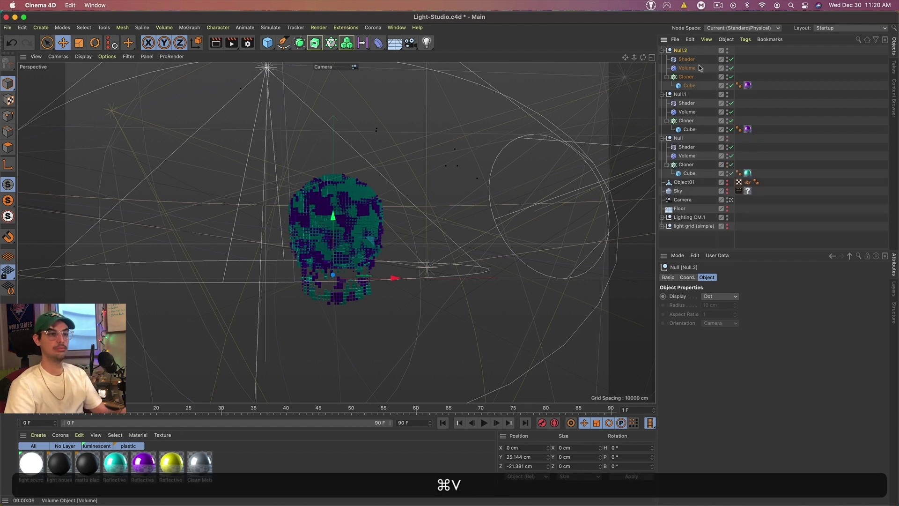
left_click(686, 59)
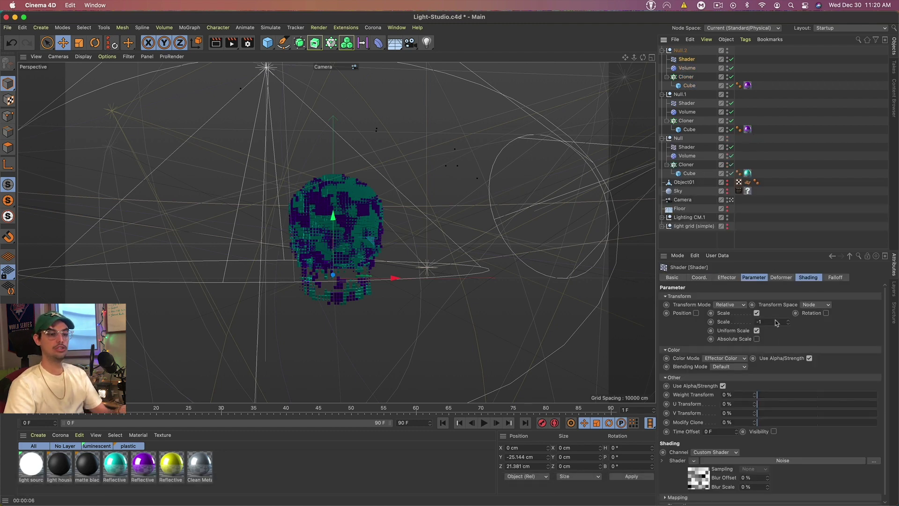
left_click(690, 473)
left_click(875, 376)
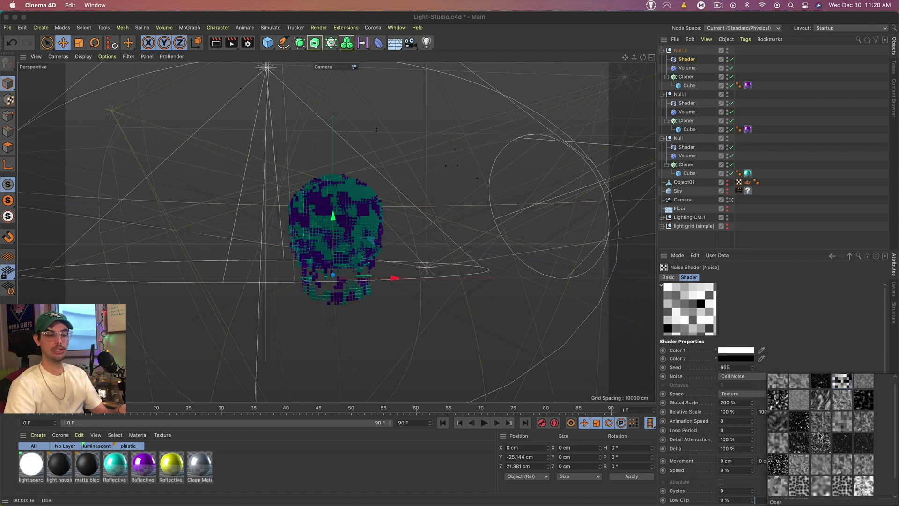
left_click(822, 438)
- Replace the purple material on the newest group's Cube with the yellow reflective material and preview the render
left_click_drag(177, 470, 747, 86)
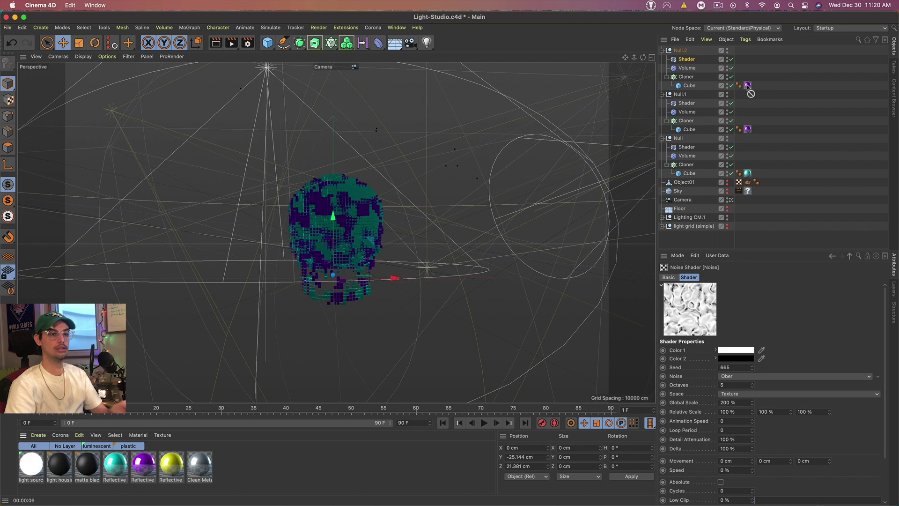
key("ctrl+r")
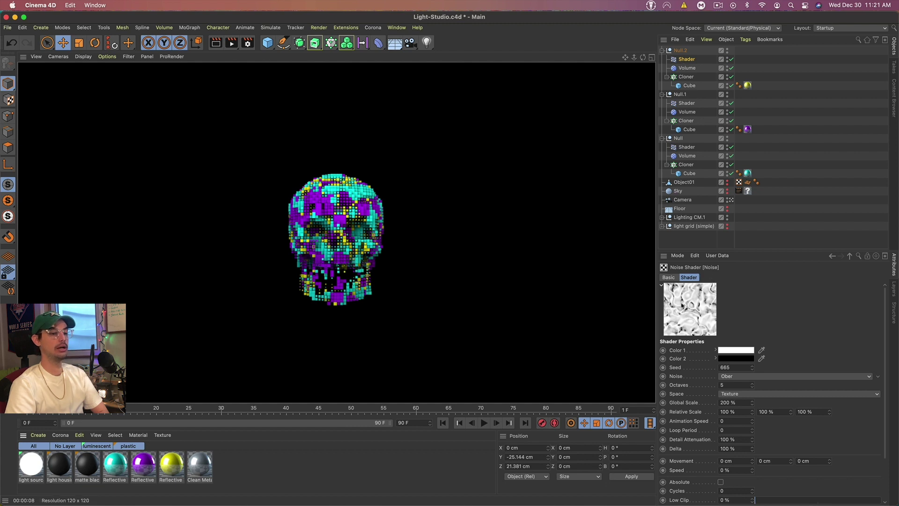
scroll(829, 444, "down", 2)
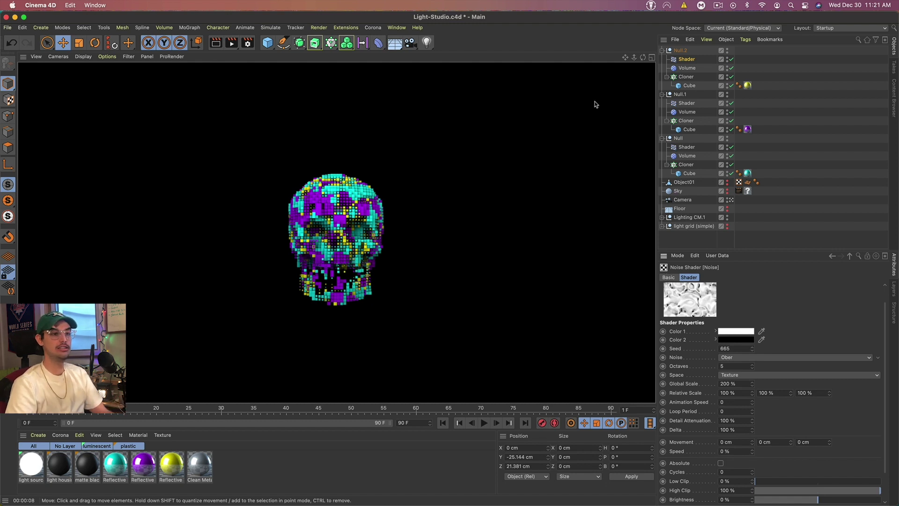
- Collapse the newest group, switch to Preview to view the Voxel Skull iso0002.png reference image, and close it
left_click(662, 50)
key("super+Tab")
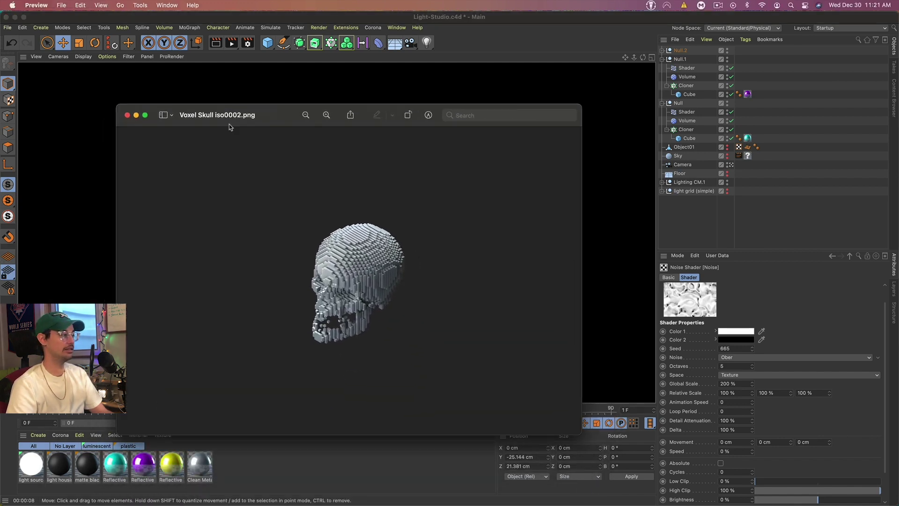
key("super+w")
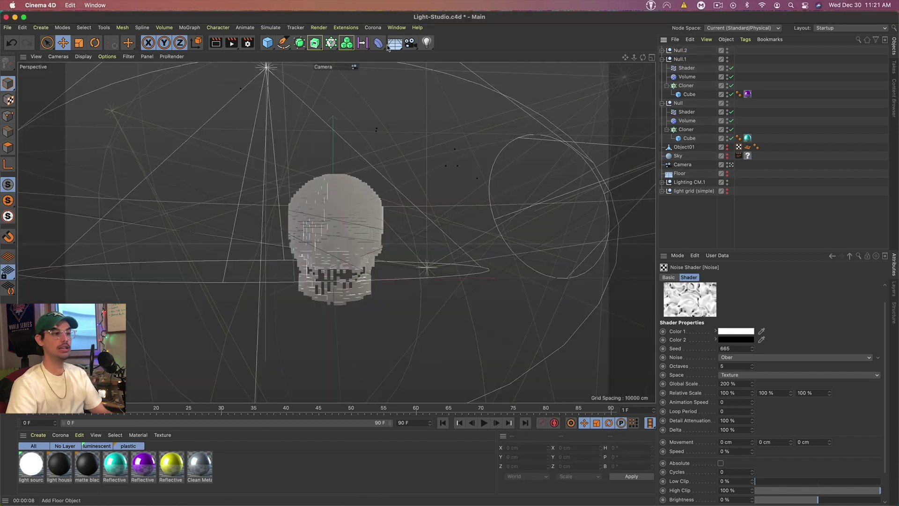
- Add a second camera, make it the active view, and set its projection to Isometric
left_click_drag(410, 43, 445, 54)
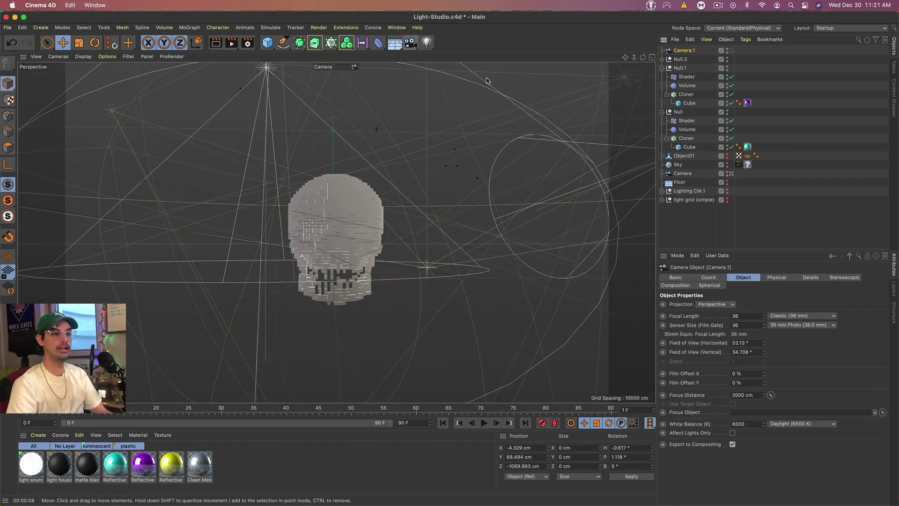
left_click(731, 51)
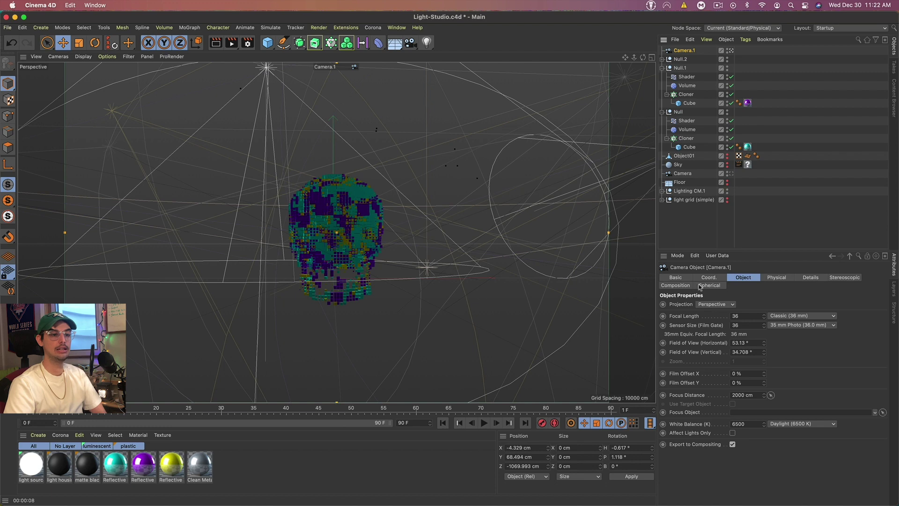
left_click(711, 305)
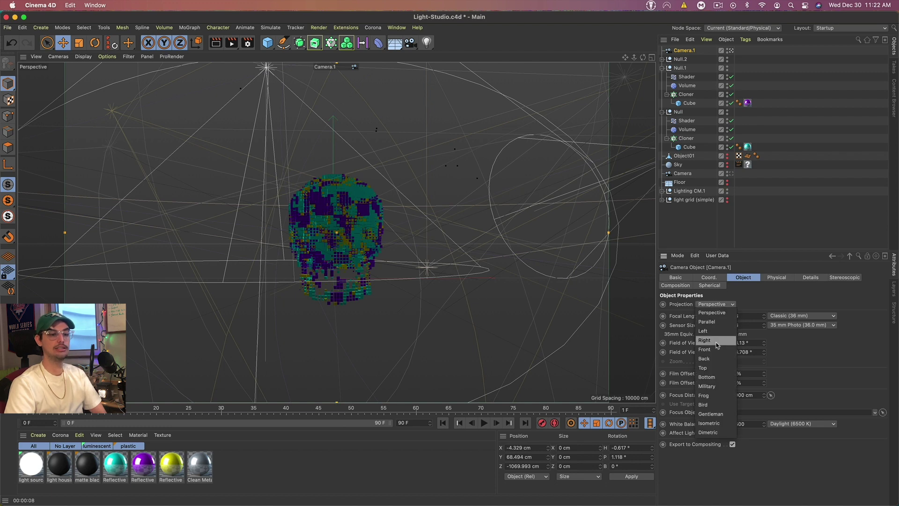
left_click(718, 423)
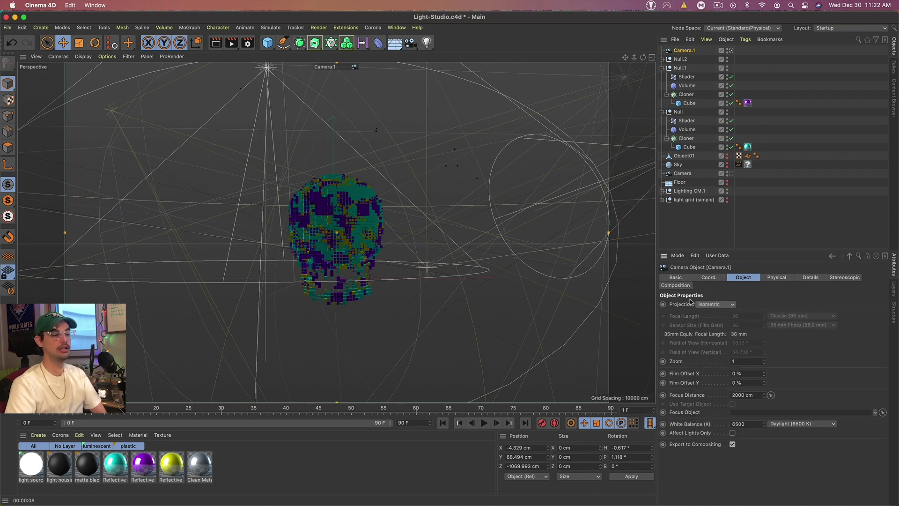